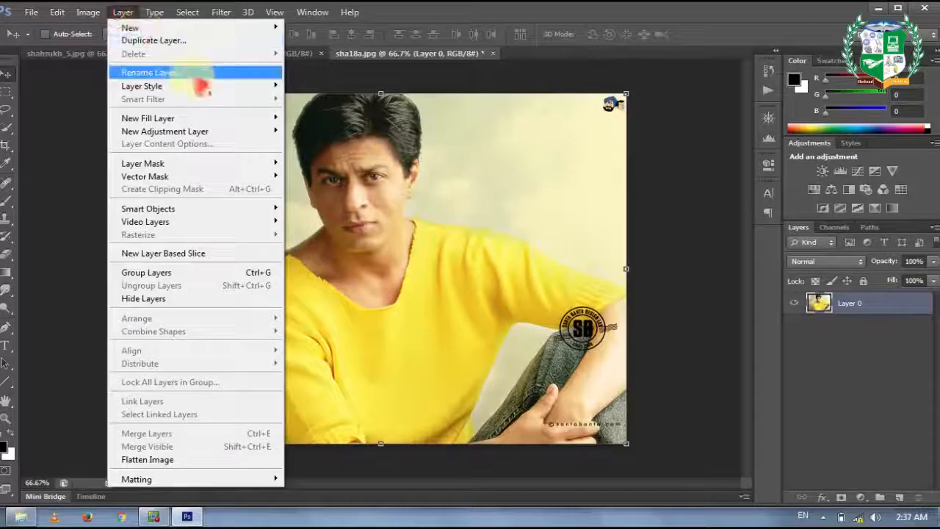
- Examine the layer style options available for Layer 0, in both the Layer Style dialog and the effects list
mouse_move(254, 96)
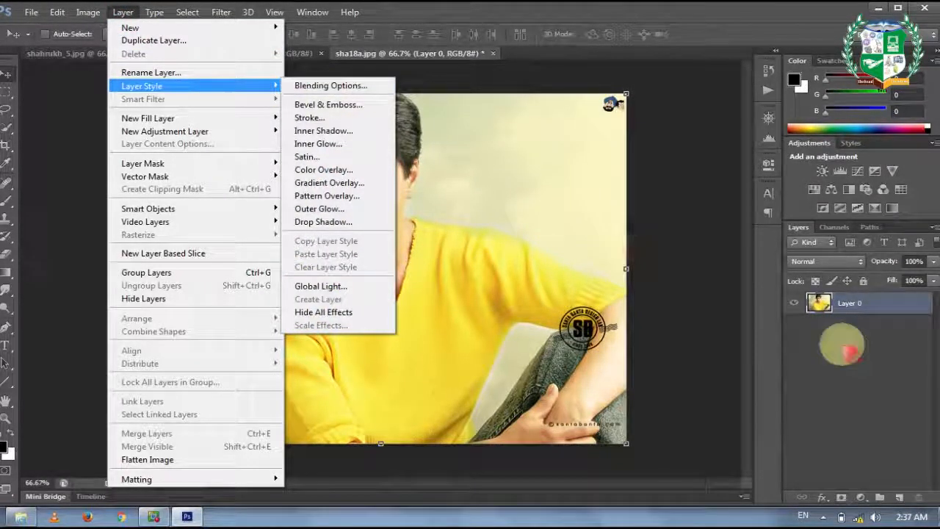
left_click(907, 309)
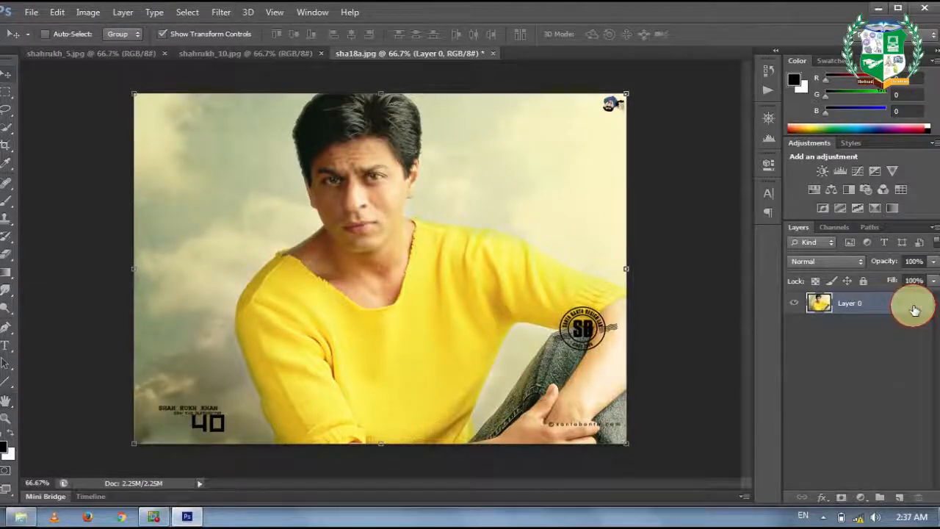
double_click(907, 309)
left_click(870, 95)
left_click(822, 497)
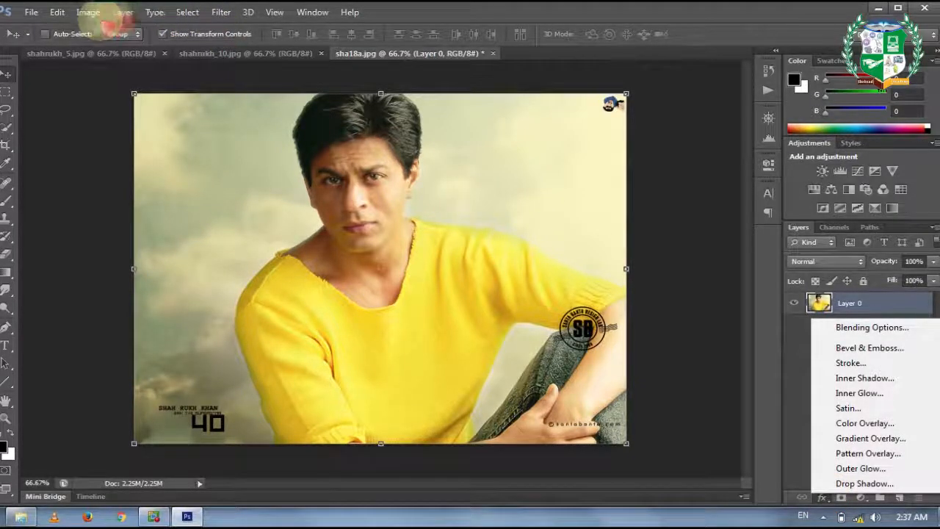
left_click(123, 20)
left_click(124, 13)
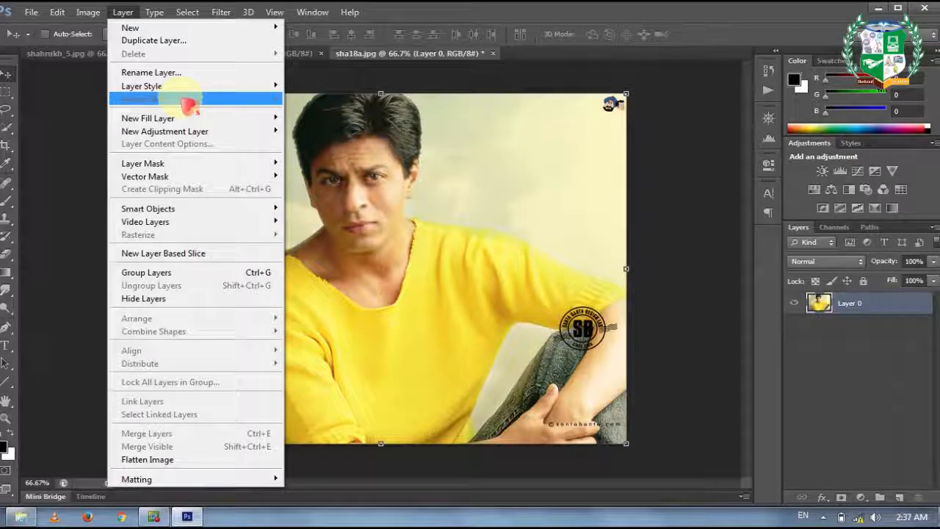
left_click(57, 12)
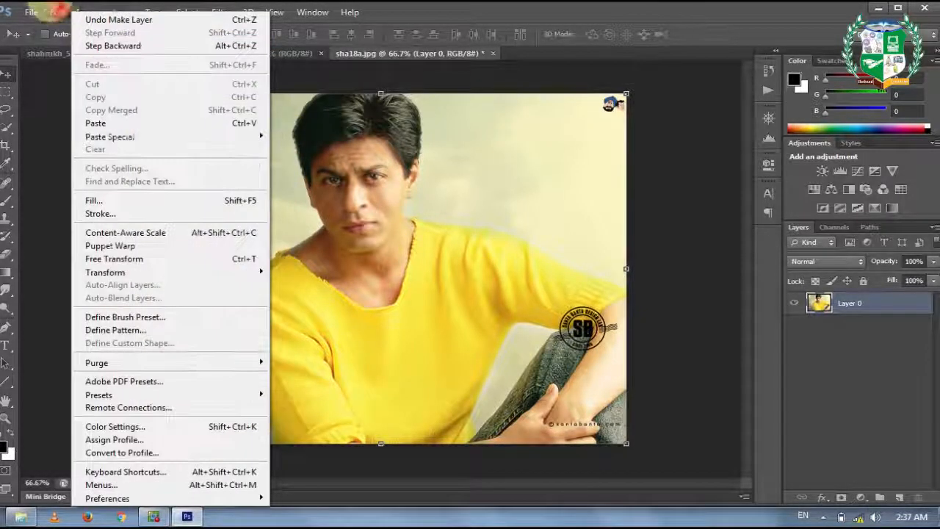
mouse_move(98, 15)
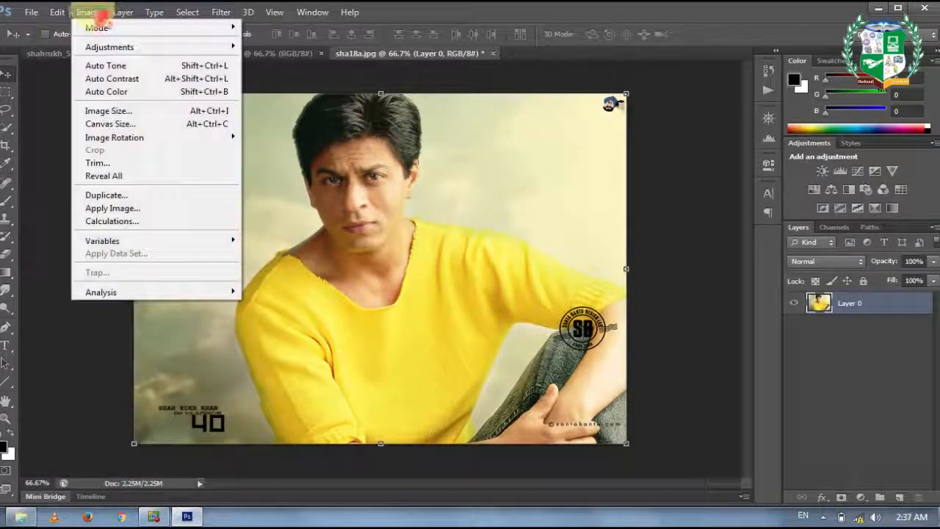
mouse_move(117, 29)
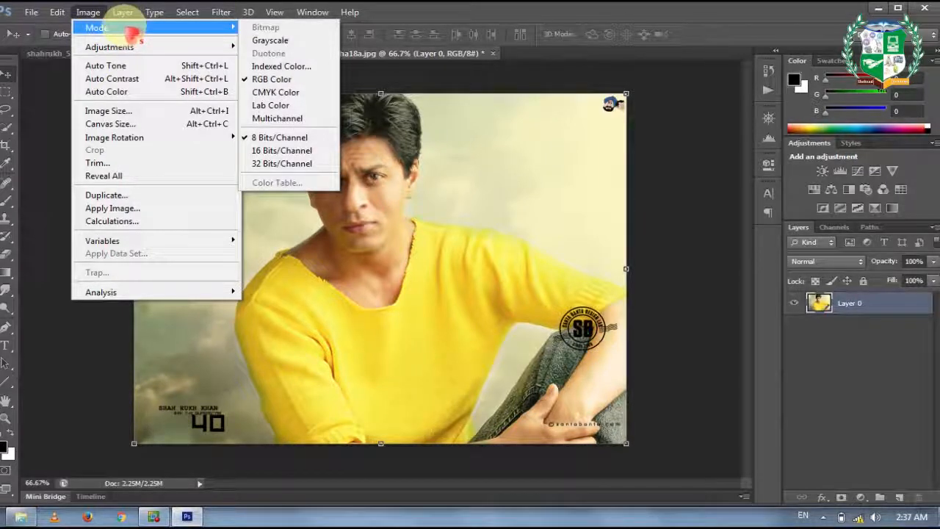
mouse_move(57, 12)
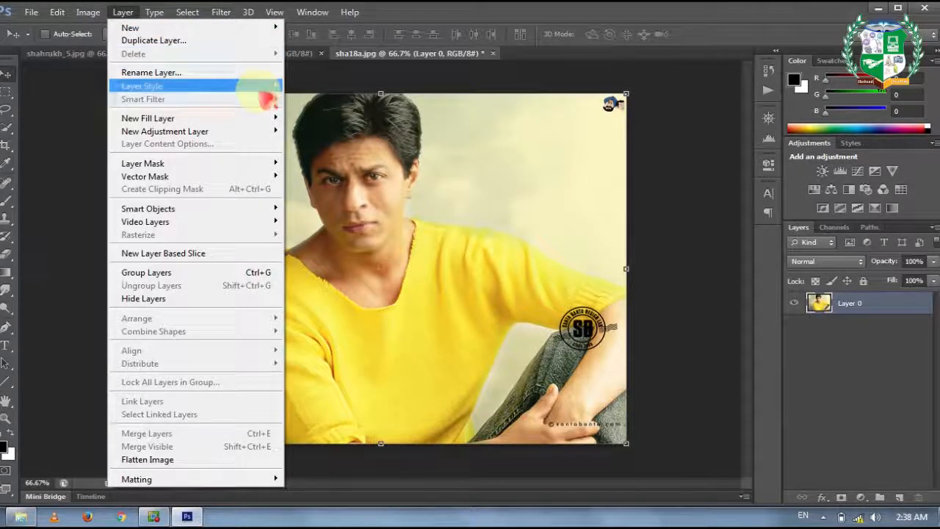
- Convert Layer 0 to a smart object
mouse_move(263, 88)
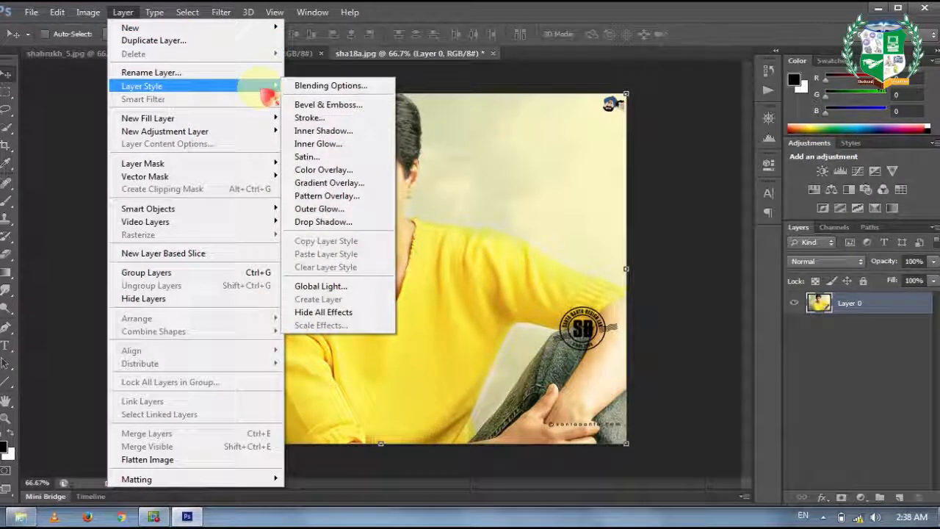
mouse_move(178, 210)
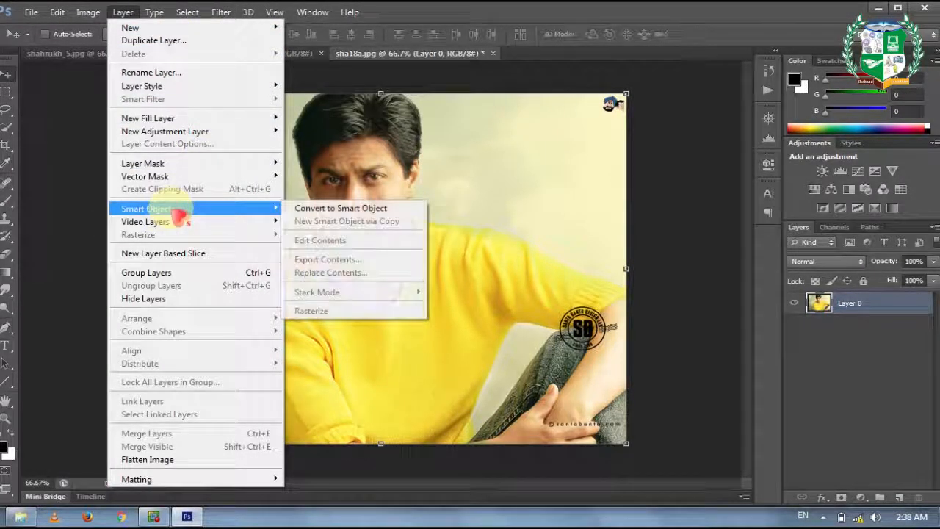
left_click(324, 210)
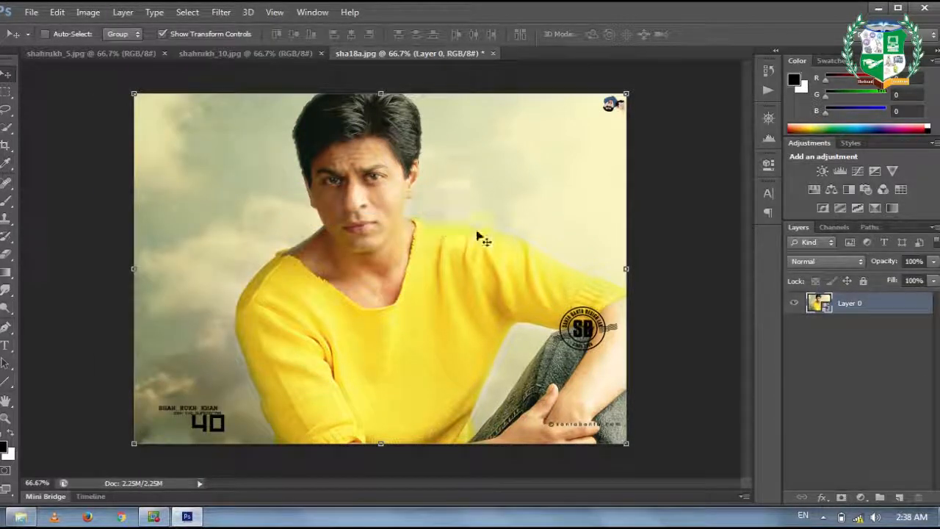
- Add a solid color fill layer in yellow-green (#c8ff07) above Layer 0, and delete it again
left_click(123, 12)
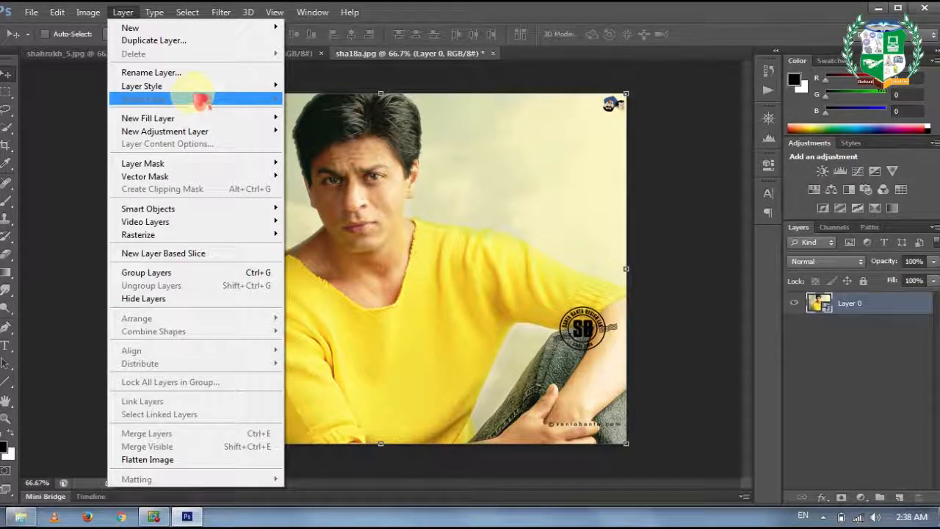
mouse_move(195, 87)
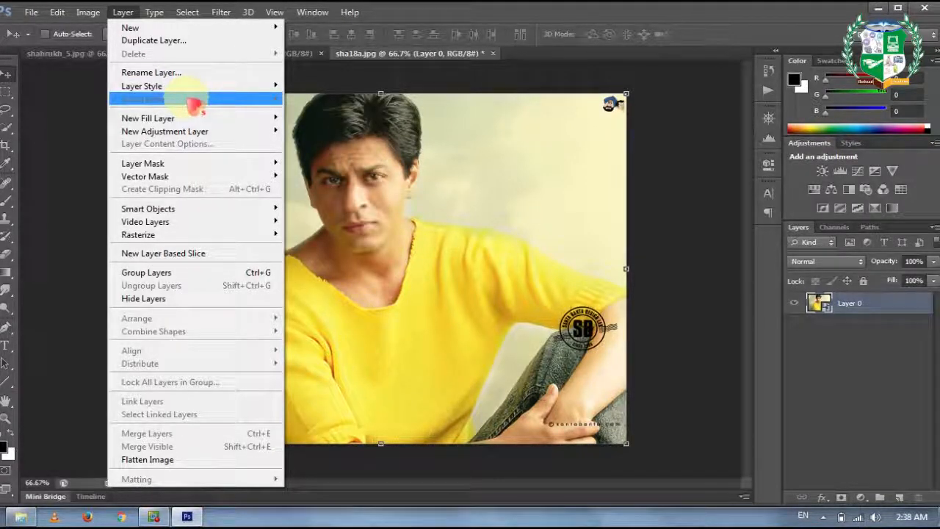
mouse_move(180, 121)
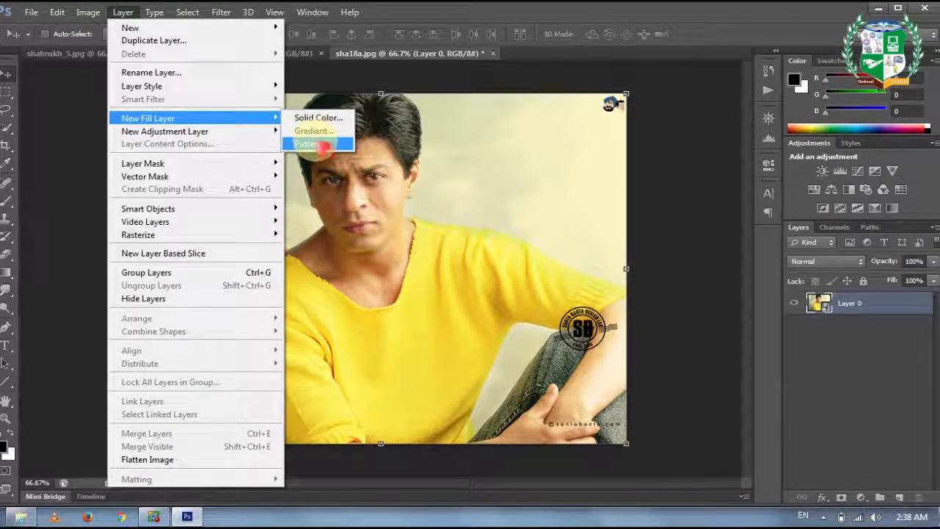
left_click(315, 117)
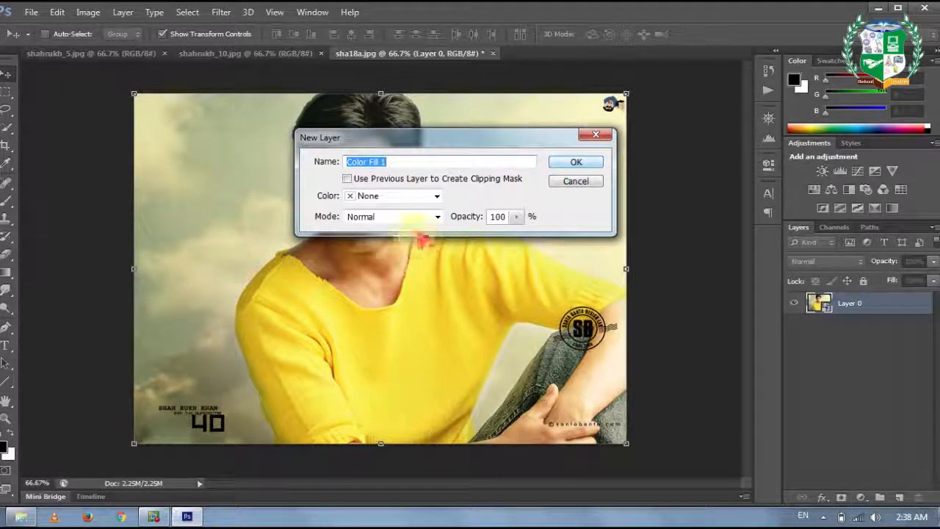
left_click(574, 162)
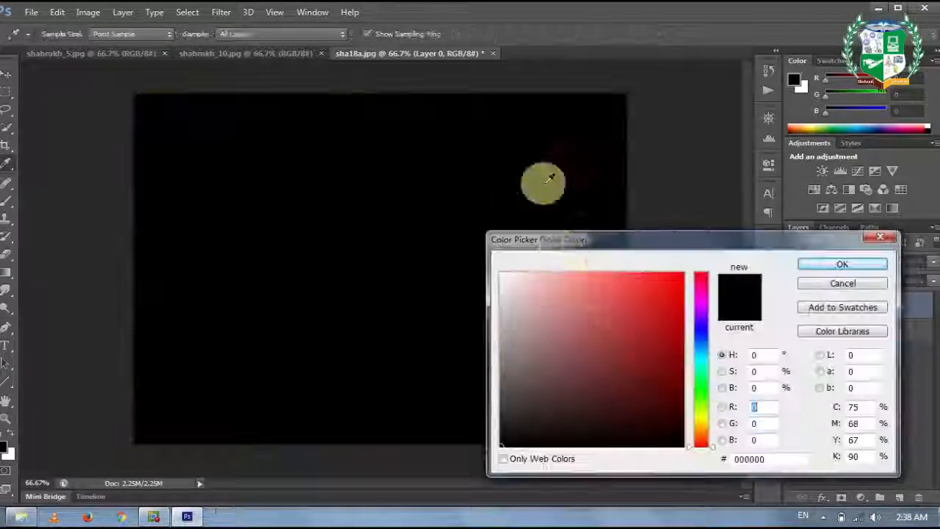
left_click(640, 274)
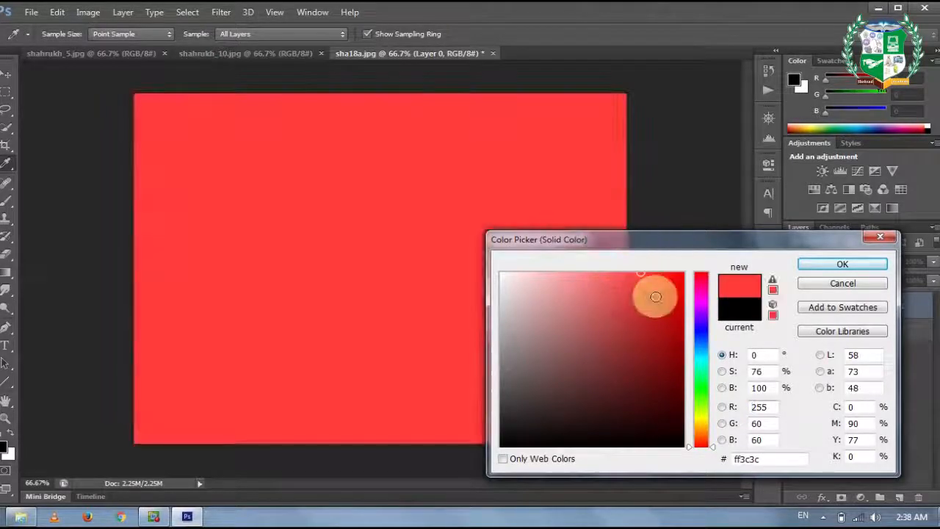
left_click_drag(656, 296, 675, 262)
left_click_drag(696, 297, 701, 412)
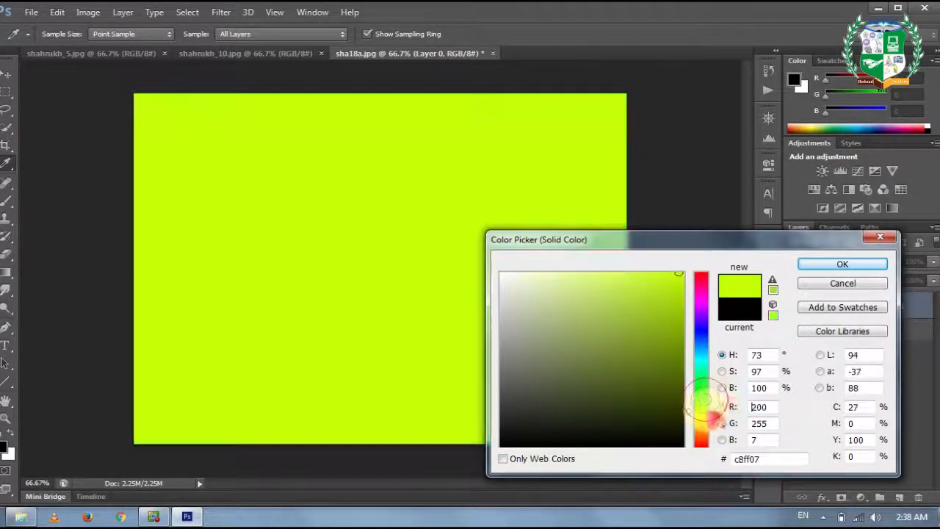
left_click(853, 267)
left_click_drag(859, 306, 917, 497)
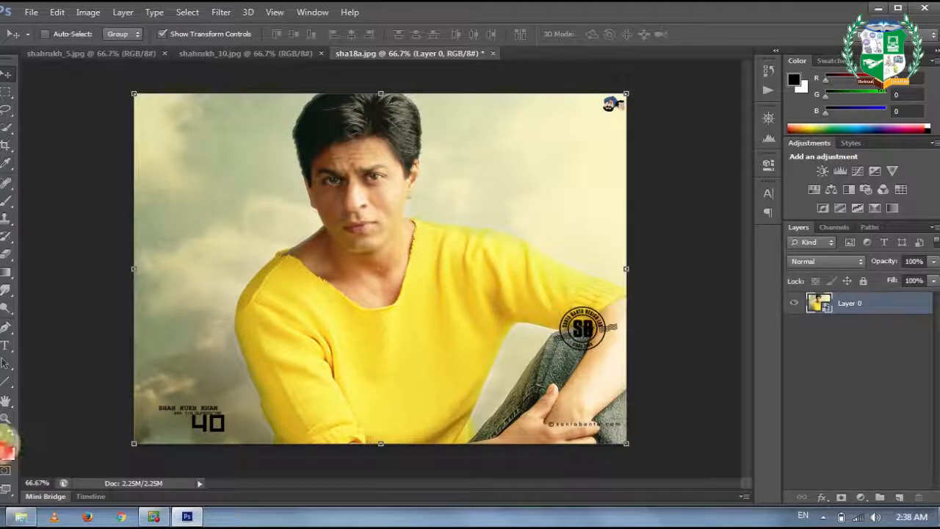
- Set the foreground color to violet (#6600ff)
left_click(7, 445)
left_click(684, 272)
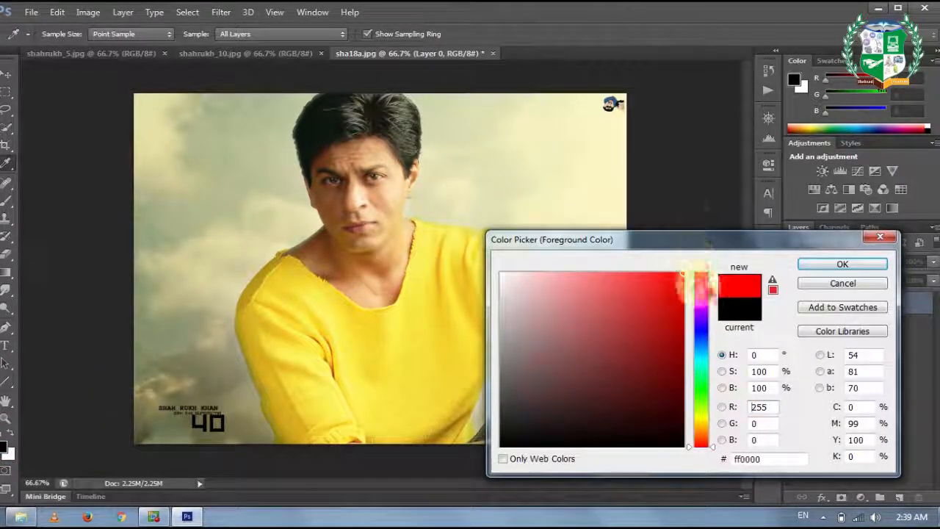
left_click(701, 318)
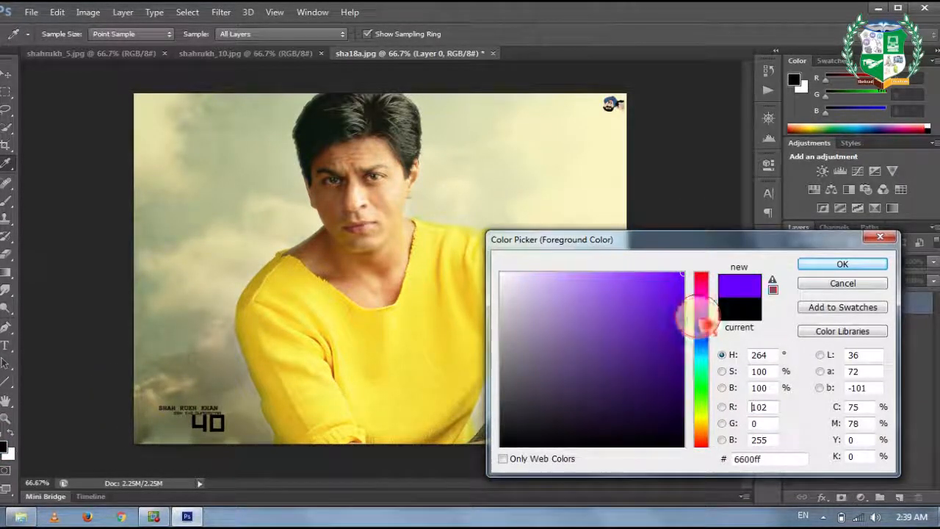
left_click(810, 268)
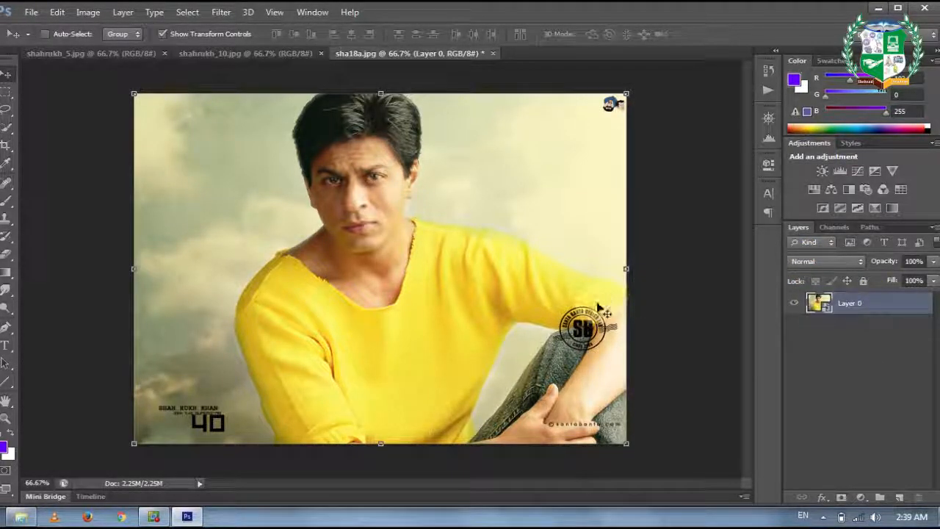
- Use the Brush tool on the Layer 0 smart object and accept rasterizing it
key("b")
left_click(533, 313)
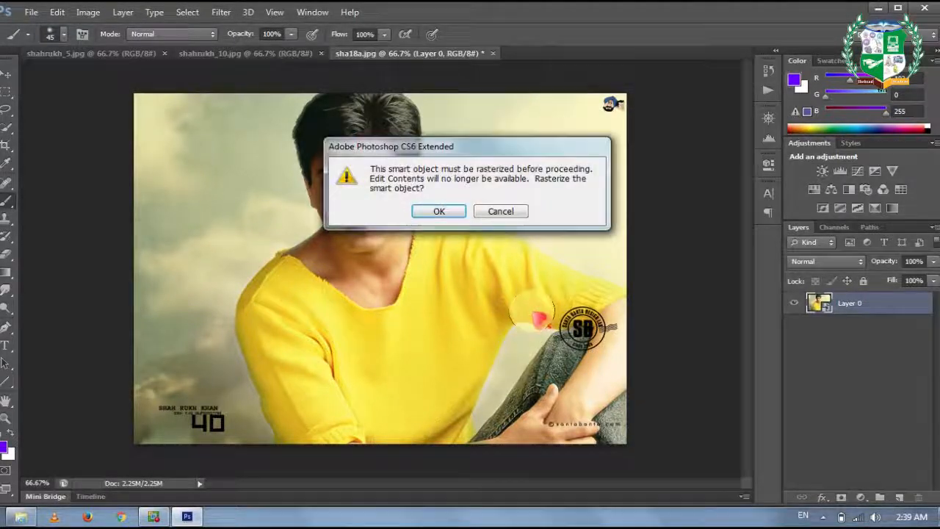
key("Return")
- Fill Layer 0 with the foreground color, undo the fill, and switch to the Move tool
key("alt+BackSpace")
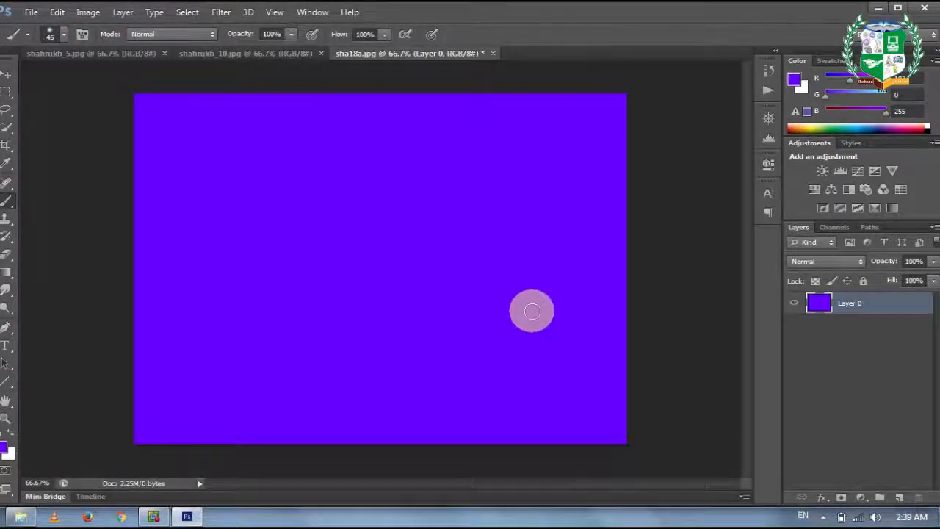
key("ctrl+z")
key("v")
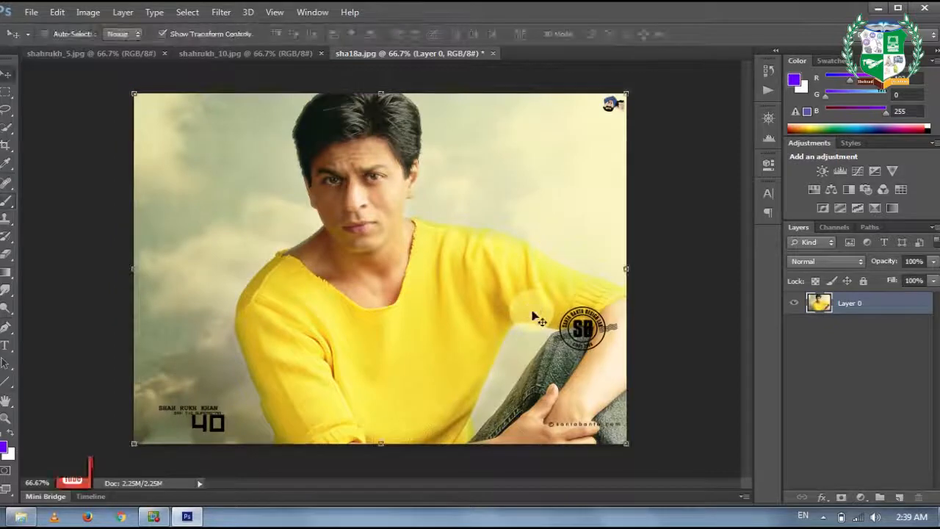
- Try several gradient presets, including a rainbow, in a new gradient fill layer over the photo, and cancel the fill
left_click(122, 12)
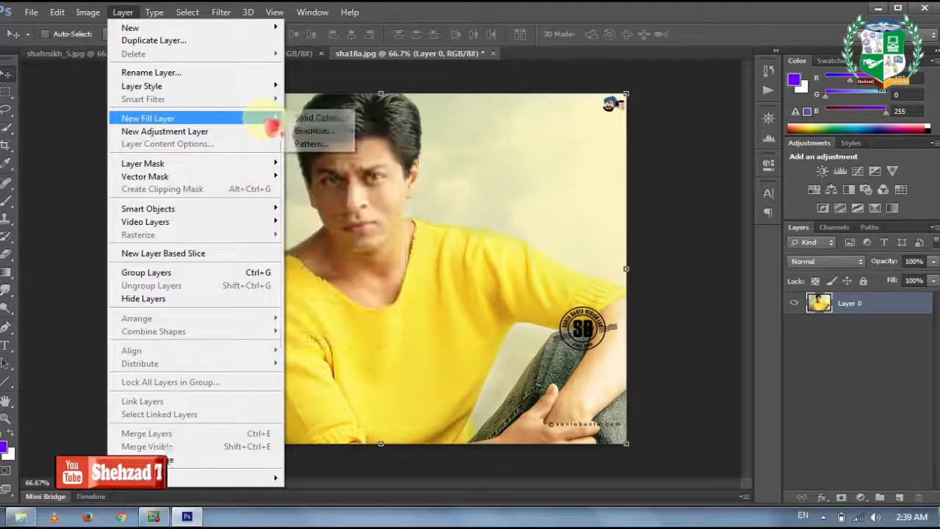
left_click(307, 130)
left_click(574, 162)
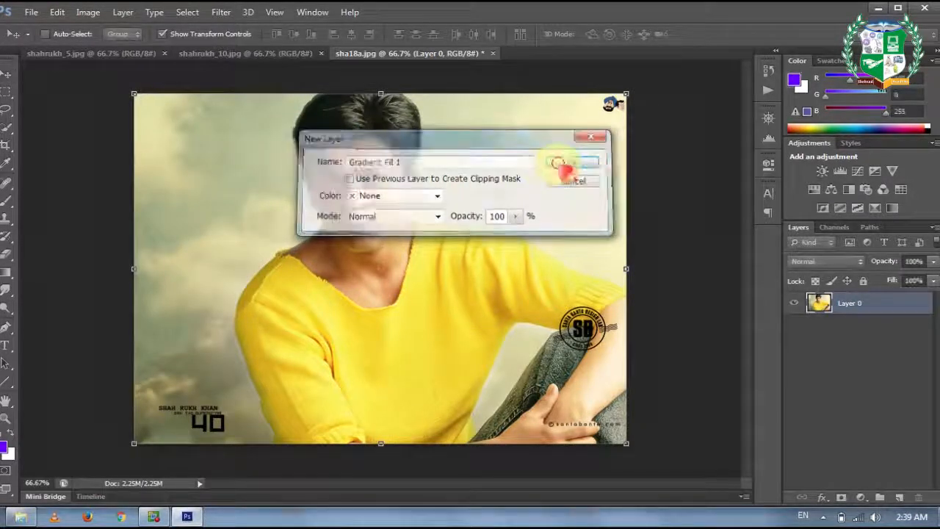
left_click(475, 147)
left_click(415, 219)
left_click(390, 218)
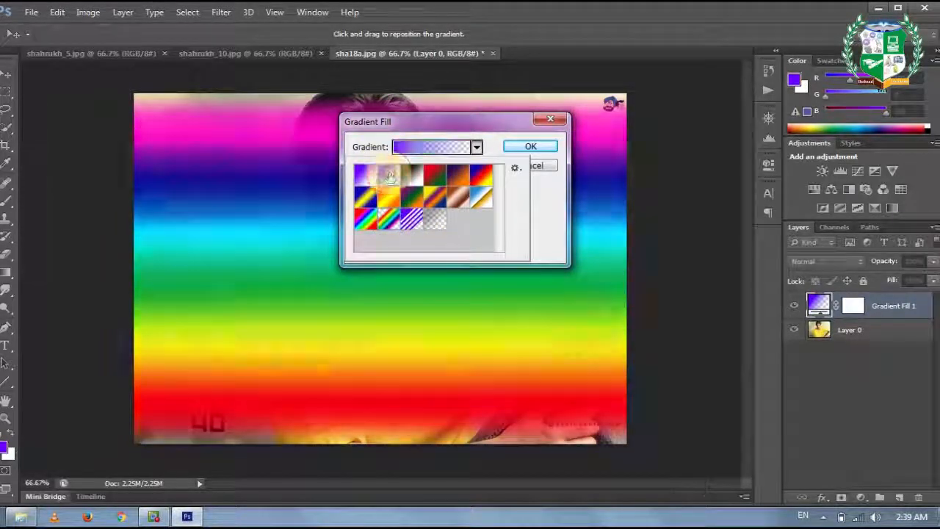
left_click(364, 174)
left_click(371, 197)
left_click(382, 200)
left_click(412, 197)
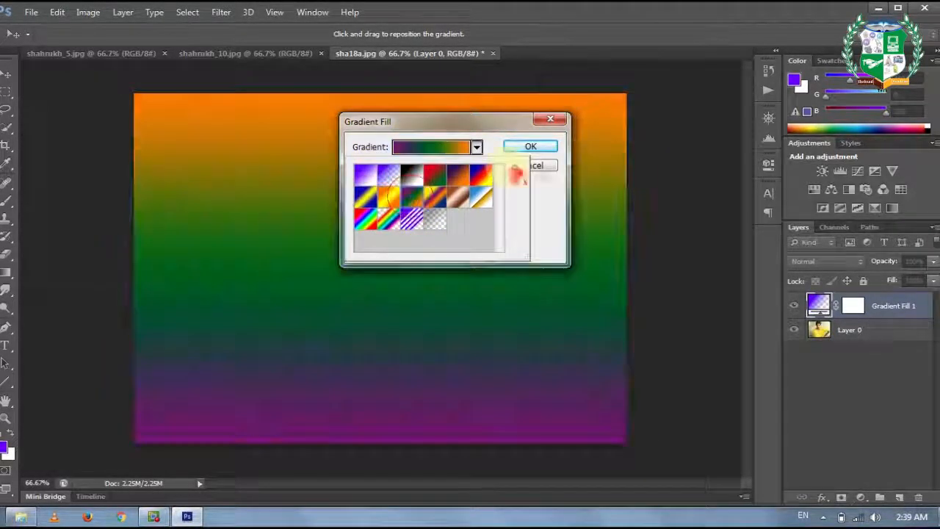
left_click(540, 169)
left_click(539, 165)
- Try several foliage and flower patterns at 100% scale in a new pattern fill layer over the photo, and cancel the fill
left_click(155, 13)
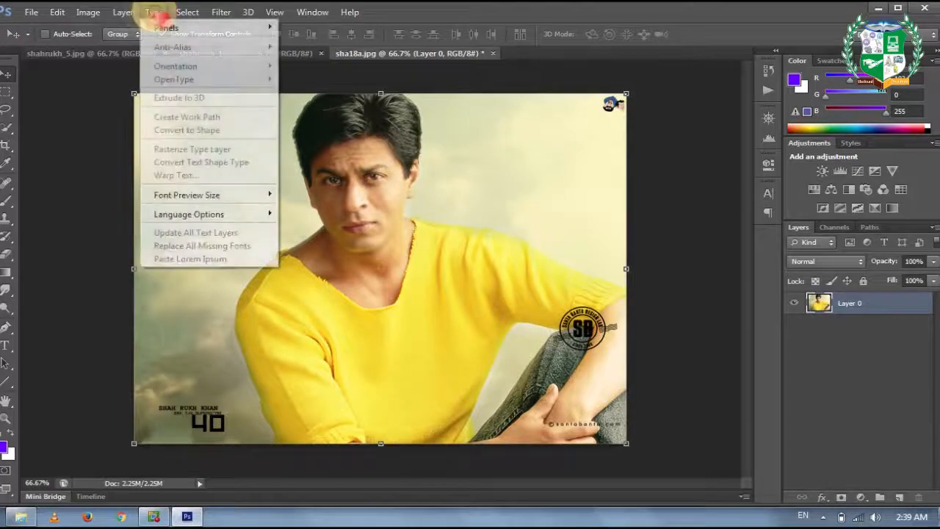
mouse_move(271, 118)
left_click(314, 145)
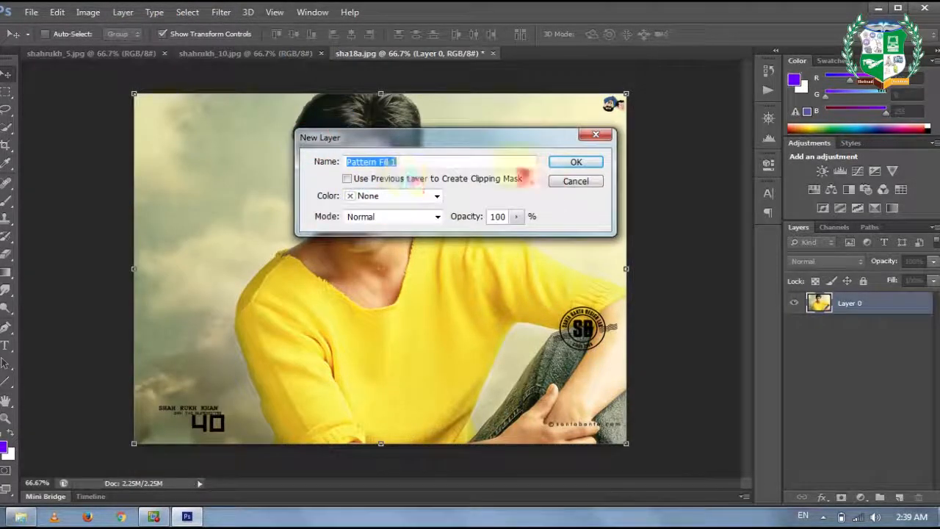
left_click(573, 162)
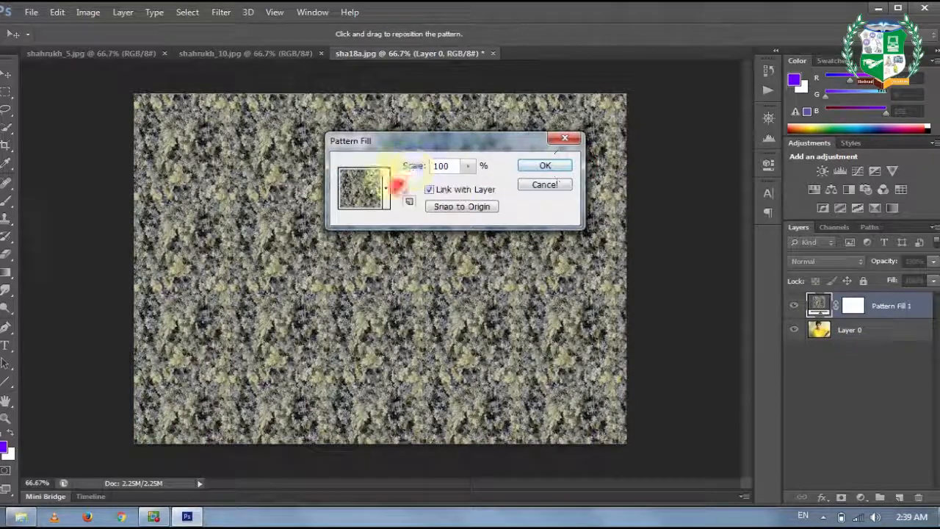
left_click(386, 188)
left_click(384, 230)
left_click(363, 231)
left_click(340, 232)
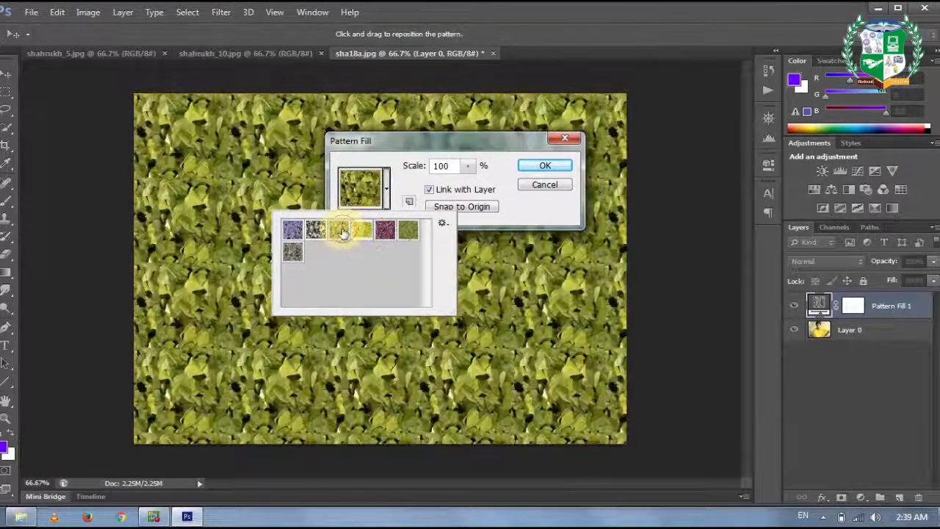
left_click(316, 232)
left_click(297, 251)
left_click(295, 231)
left_click(389, 234)
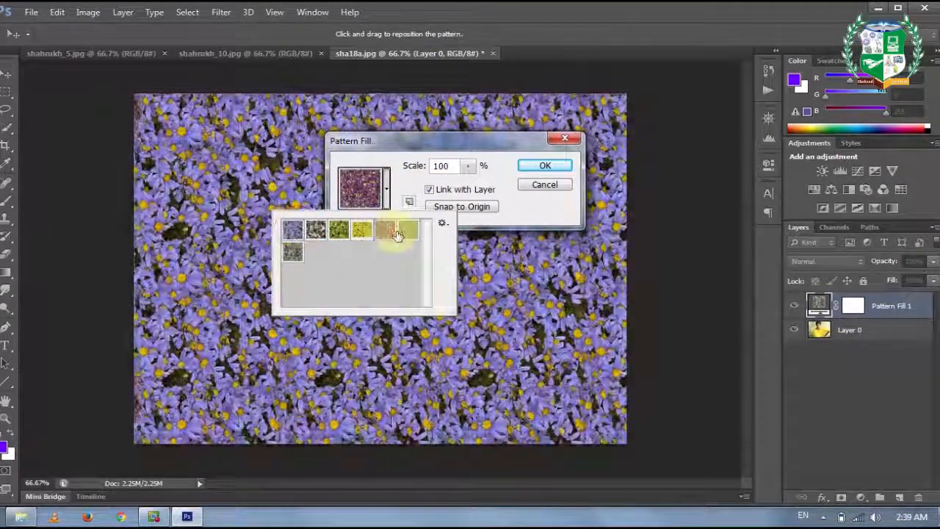
left_click(547, 185)
left_click(544, 184)
- Add a Brightness/Contrast adjustment layer above Layer 0 with brightness 51 and contrast 74
left_click(127, 13)
mouse_move(288, 131)
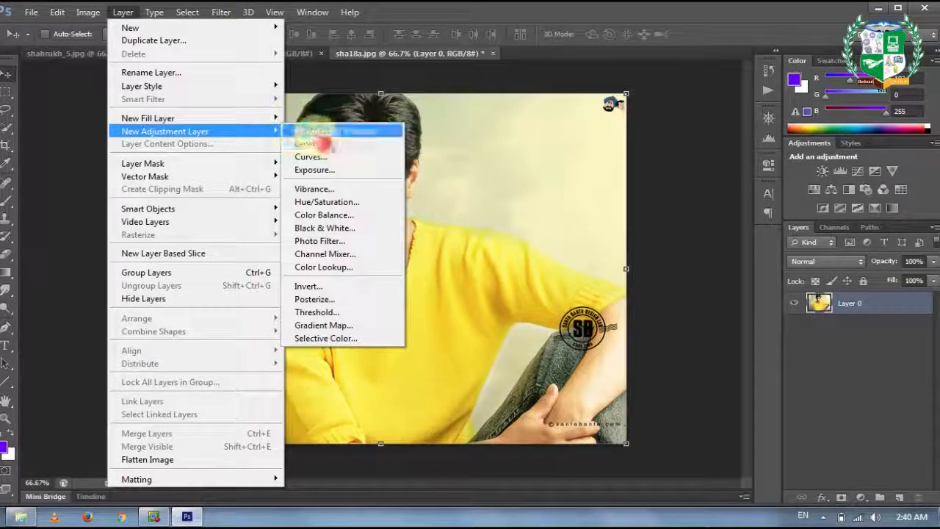
left_click(327, 131)
left_click_drag(477, 137, 624, 94)
left_click(722, 118)
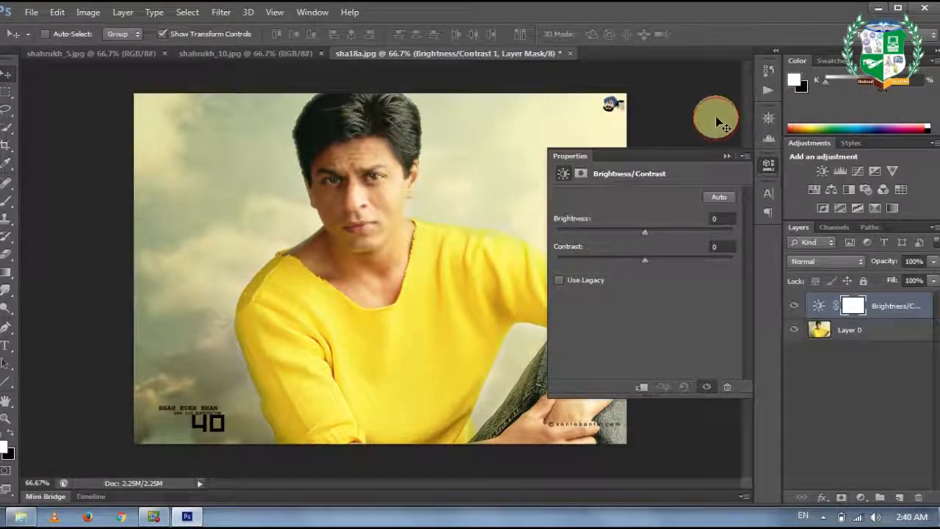
left_click_drag(646, 234, 674, 232)
left_click_drag(659, 263, 565, 283)
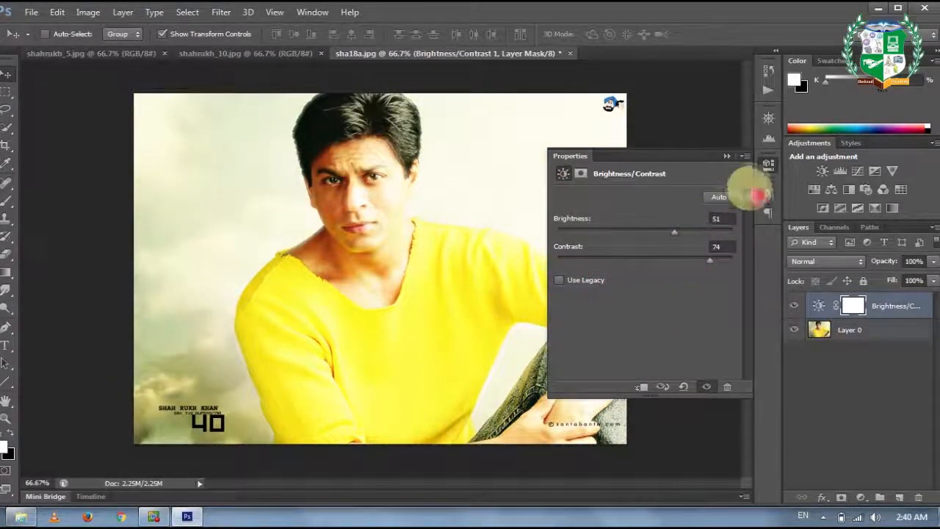
left_click(767, 165)
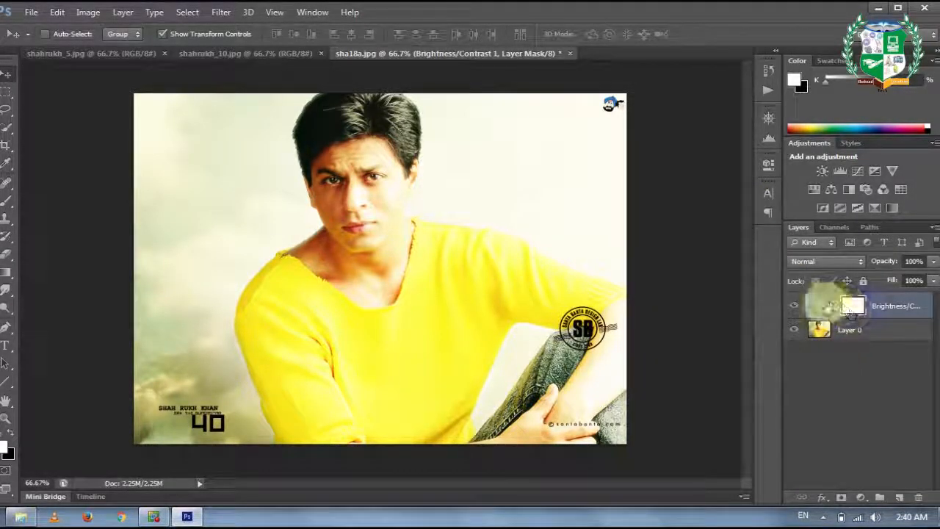
- Set the Brightness/Contrast adjustment layer to brightness -102 and contrast -2, and delete that layer
double_click(818, 306)
left_click_drag(674, 232, 590, 234)
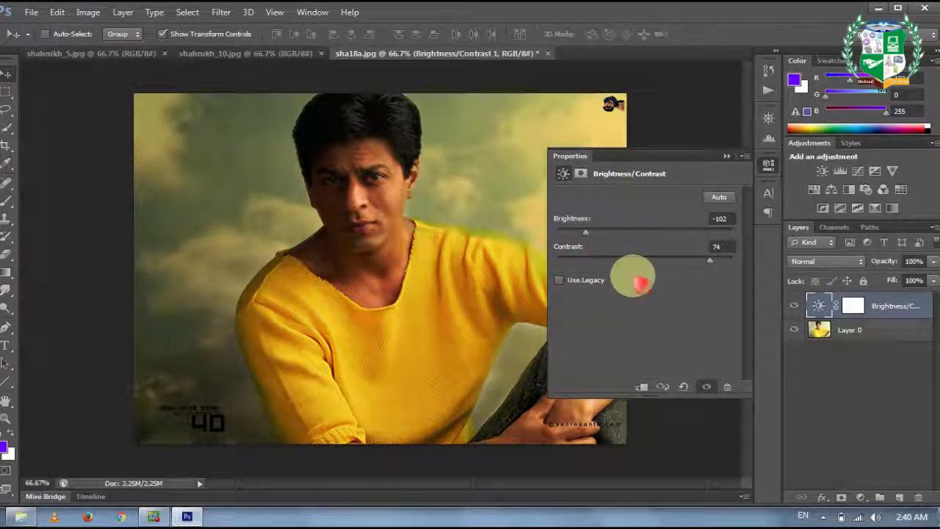
left_click_drag(709, 260, 641, 257)
left_click(836, 307)
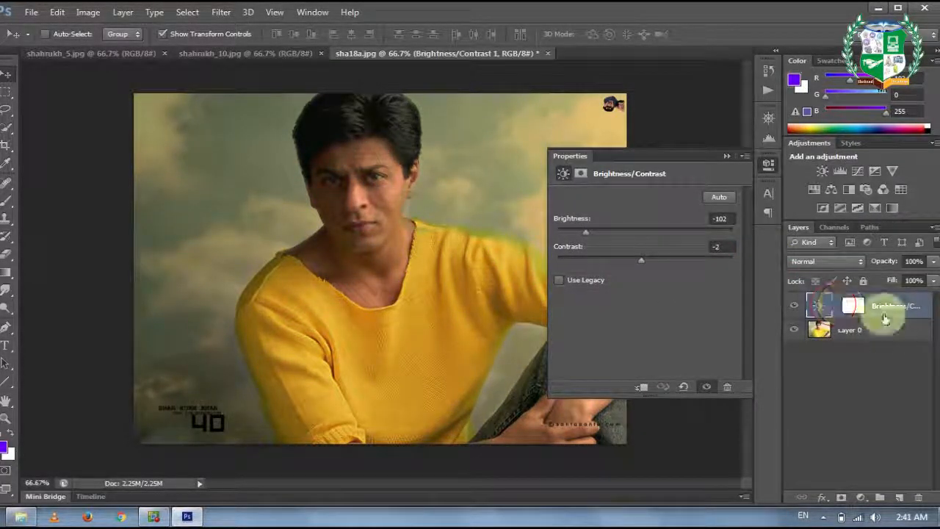
key("Delete")
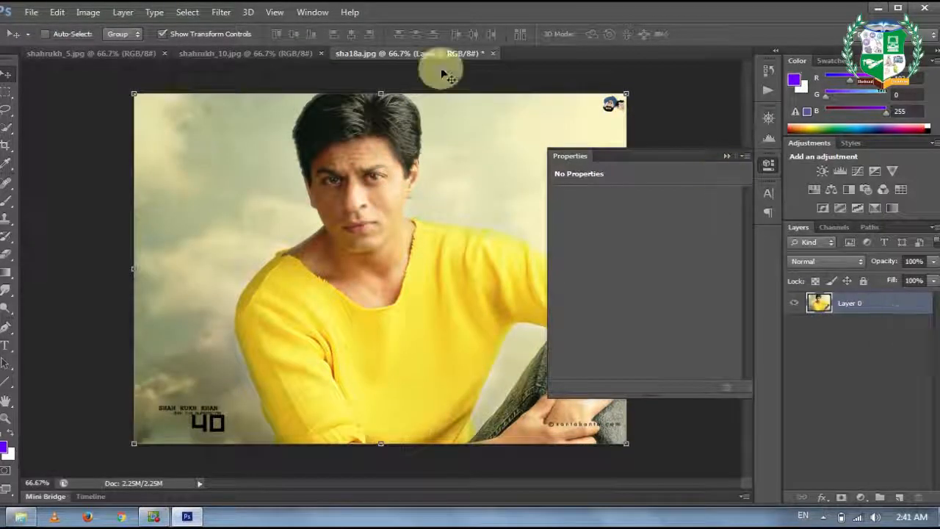
- Add a Hue/Saturation adjustment layer above Layer 0 with the hue set to +83
left_click(123, 13)
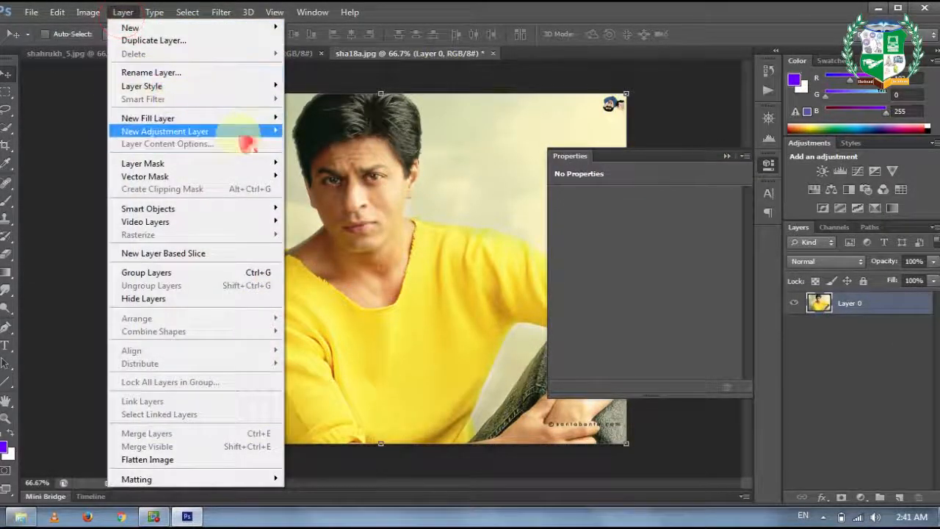
mouse_move(278, 131)
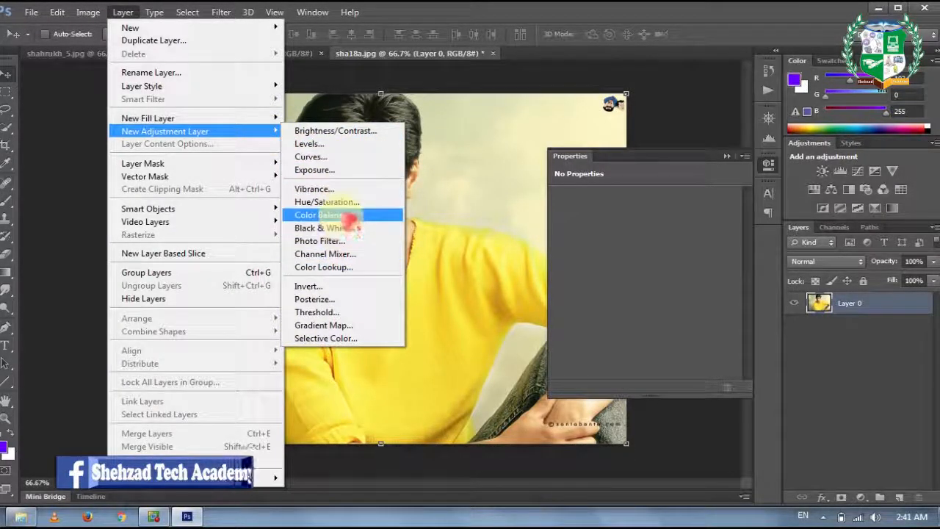
left_click(345, 207)
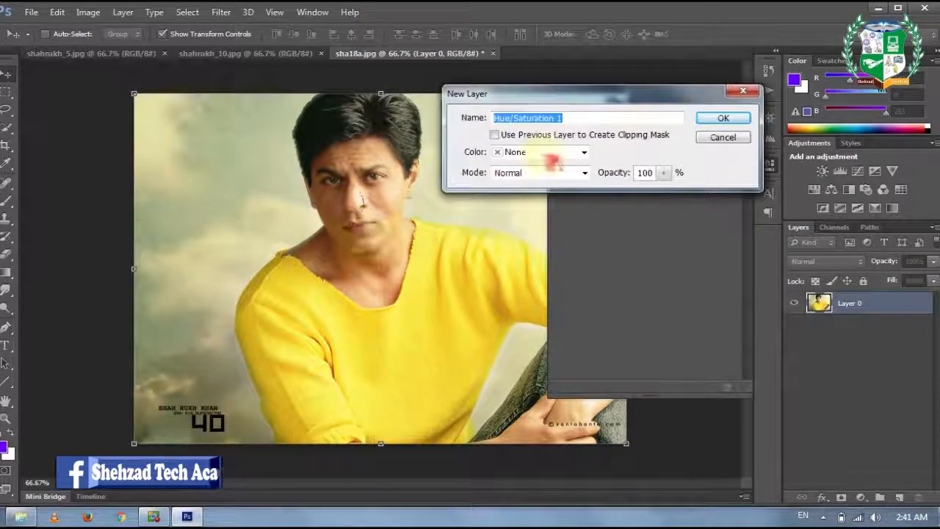
left_click(721, 119)
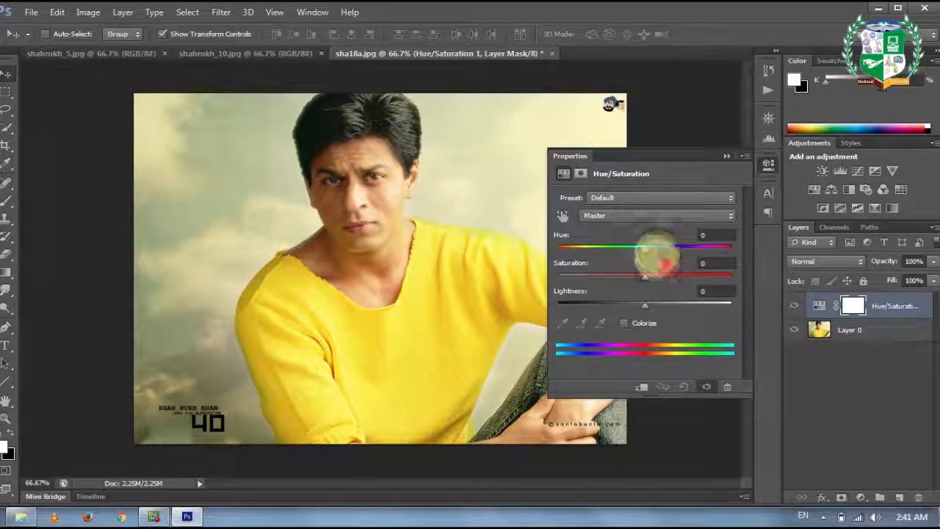
left_click_drag(651, 252, 697, 249)
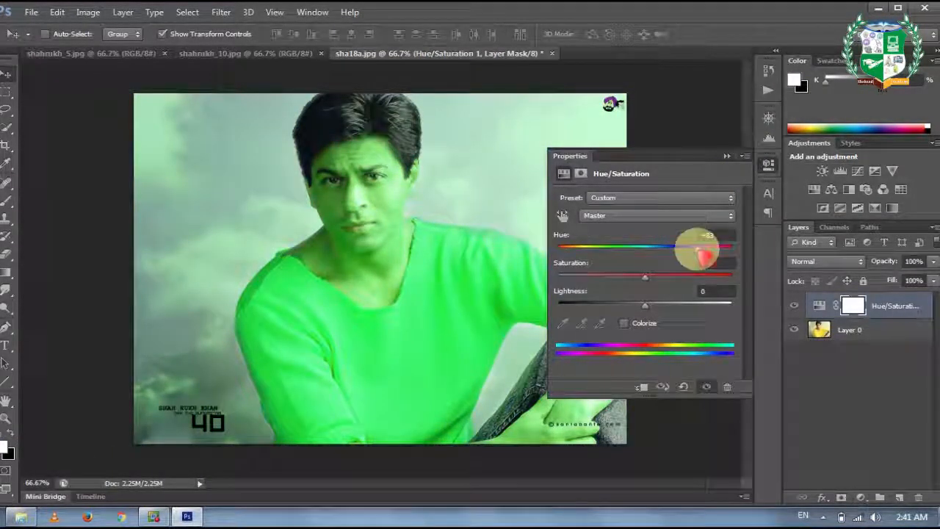
left_click(768, 163)
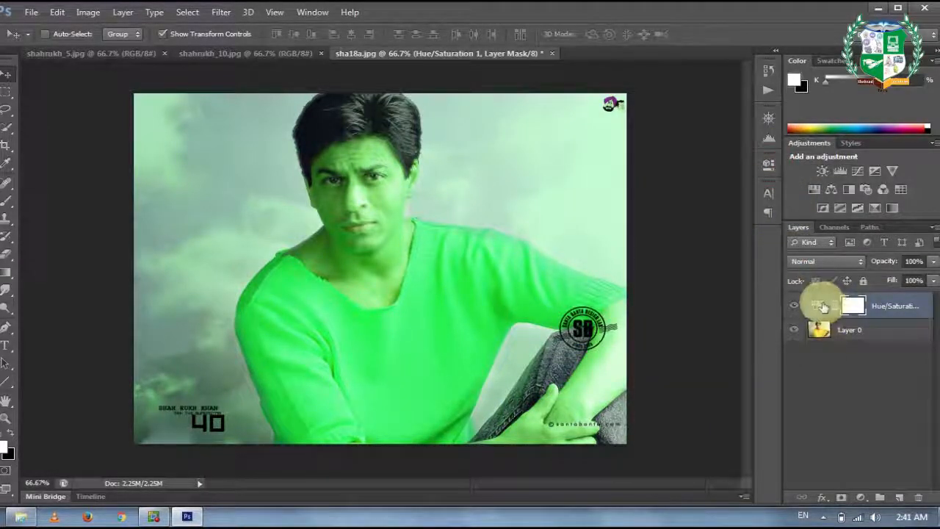
- Reopen the Hue/Saturation adjustment layer's settings and set its hue to +17
double_click(821, 305)
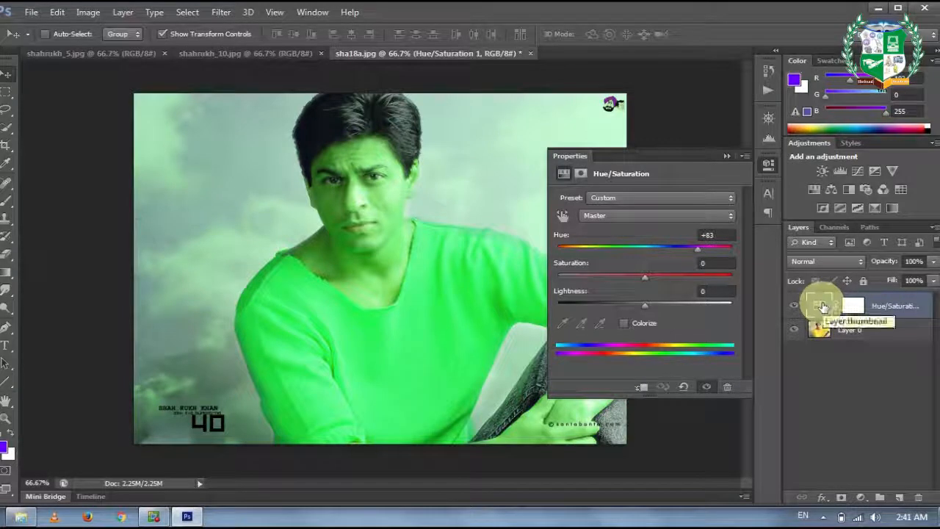
left_click_drag(702, 249, 659, 250)
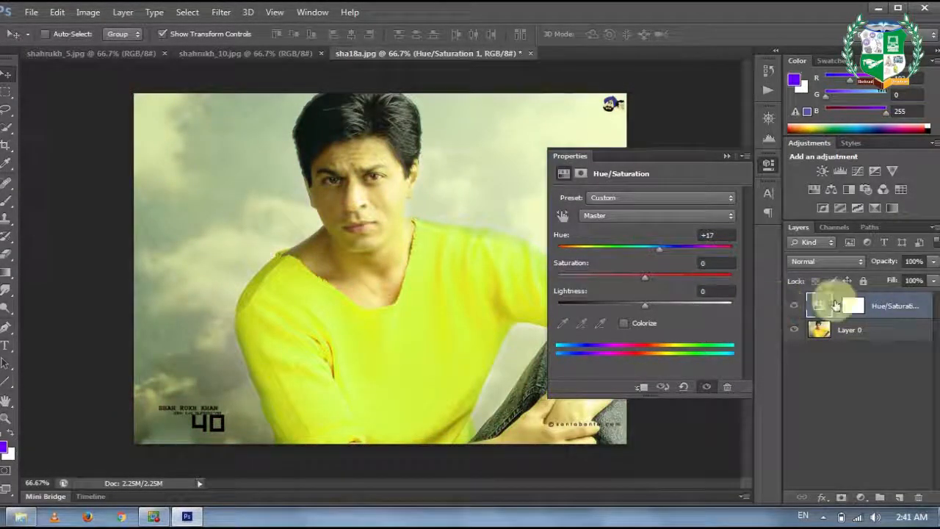
left_click(850, 307)
- Apply a Hue/Saturation change with hue +78 directly to Layer 0, and undo and redo it for comparison
left_click(857, 331)
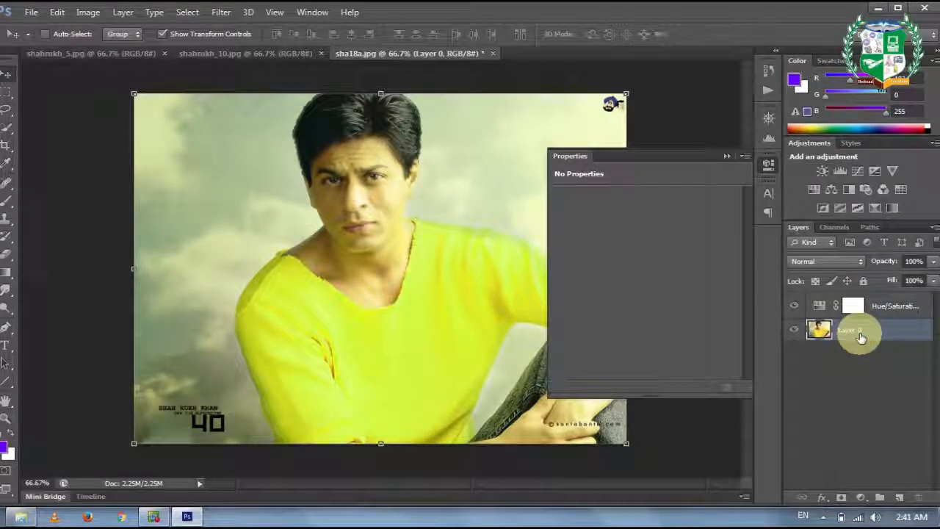
key("ctrl+u")
left_click_drag(697, 134, 737, 134)
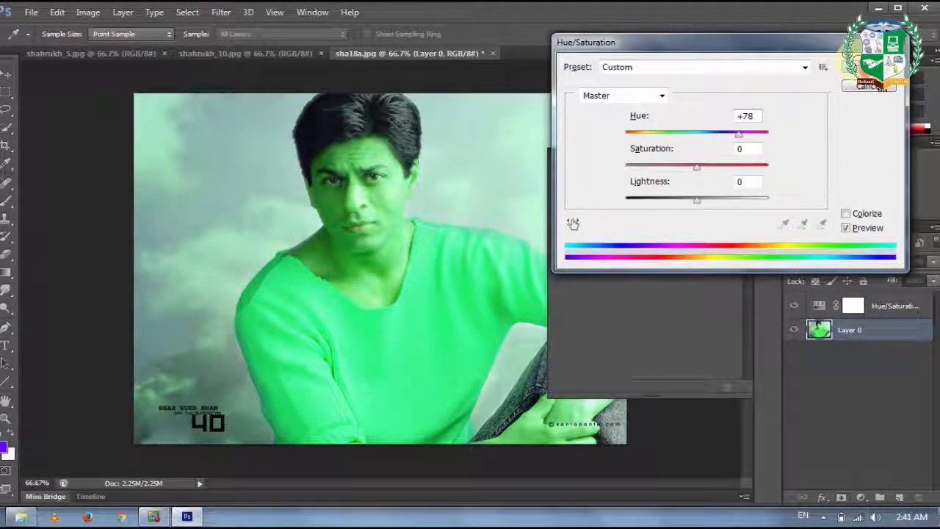
left_click(868, 67)
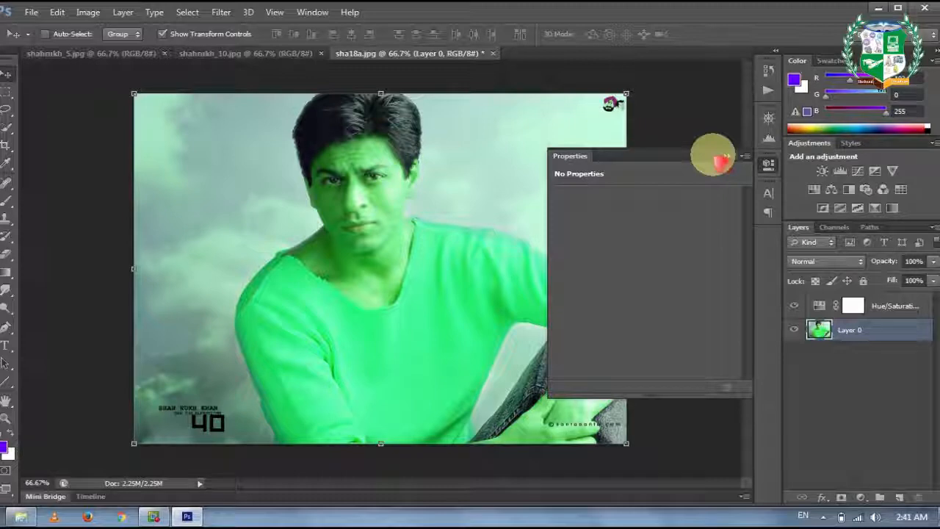
key("ctrl+z")
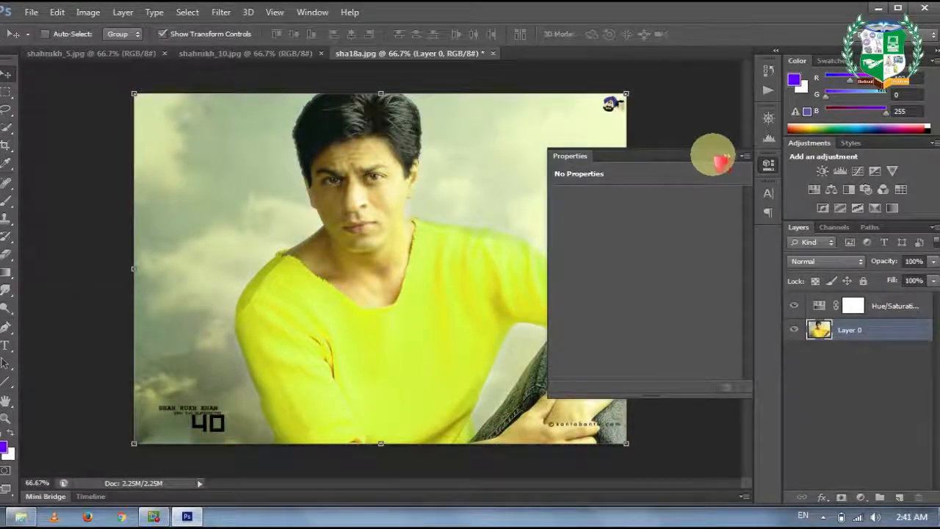
key("ctrl+z")
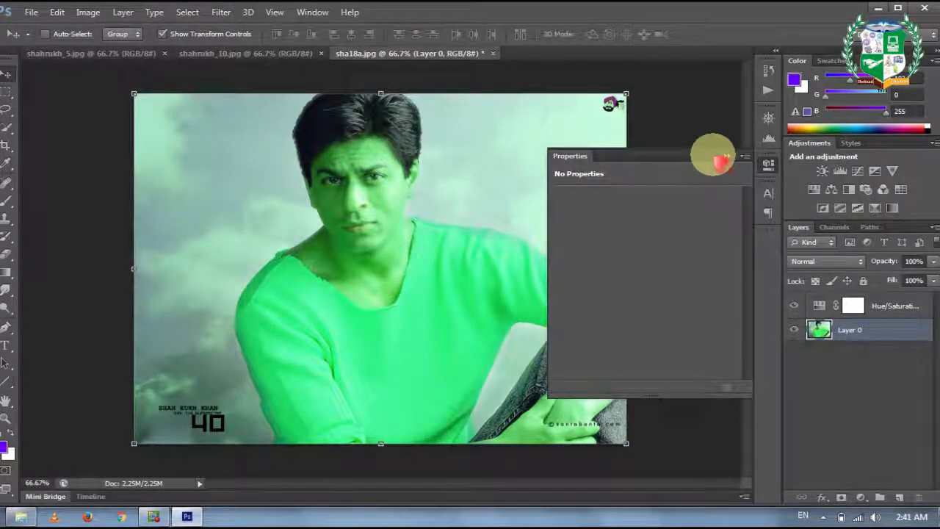
- Try a lower mask density and hue values of -91 and +54 on the Hue/Saturation adjustment layer
left_click(853, 304)
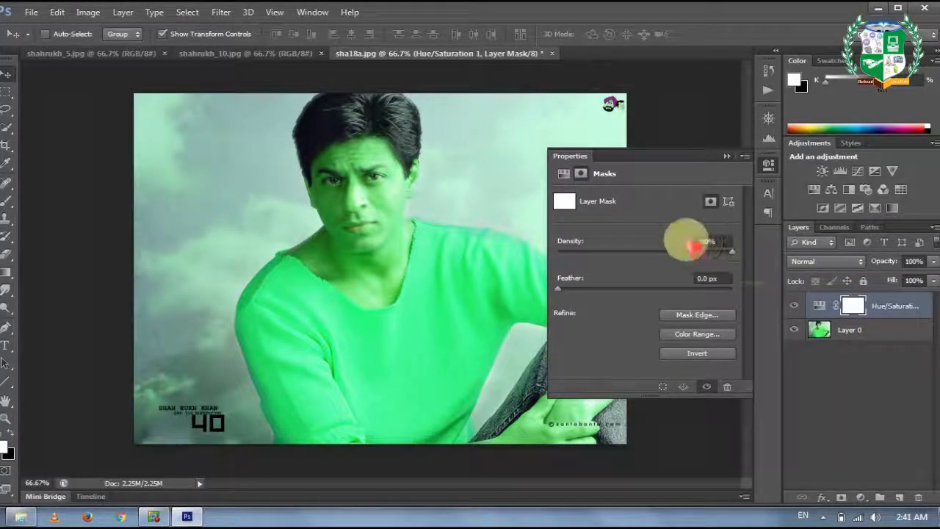
left_click_drag(732, 253, 597, 260)
left_click(816, 306)
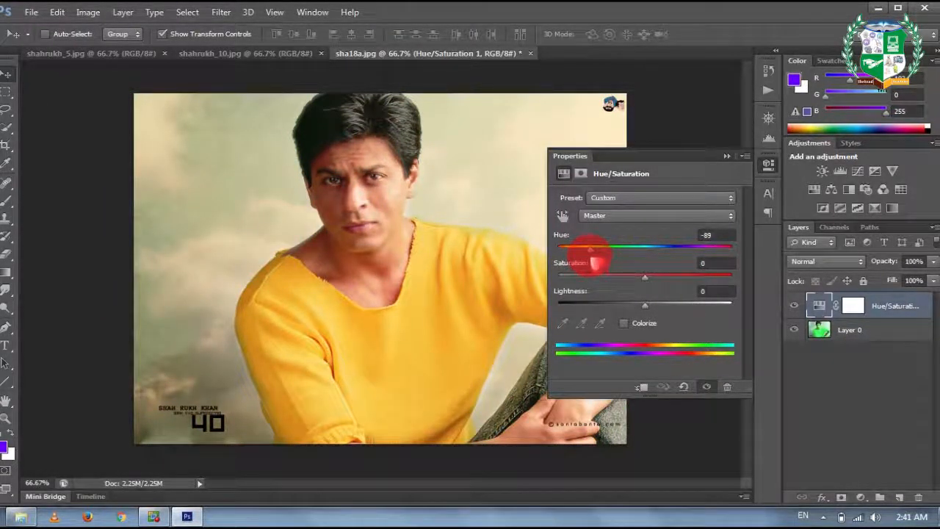
left_click_drag(596, 260, 596, 258)
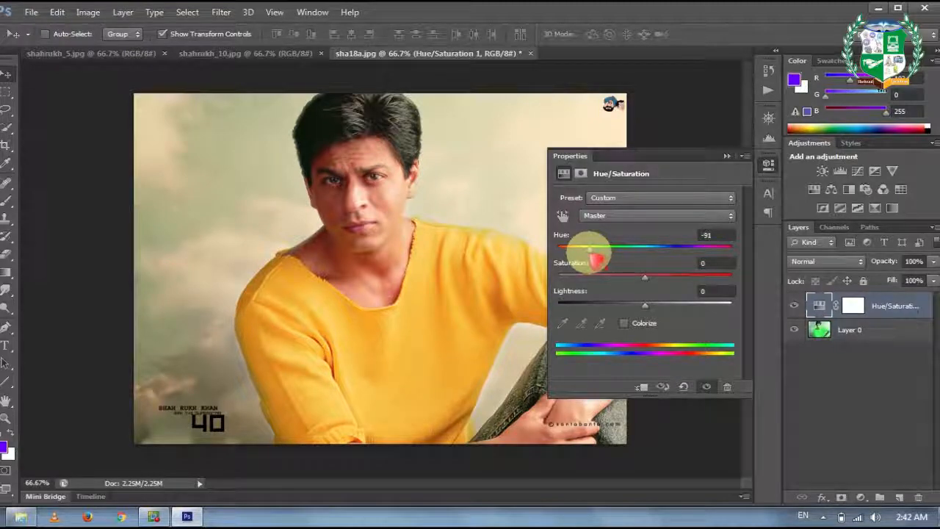
left_click_drag(599, 258, 692, 257)
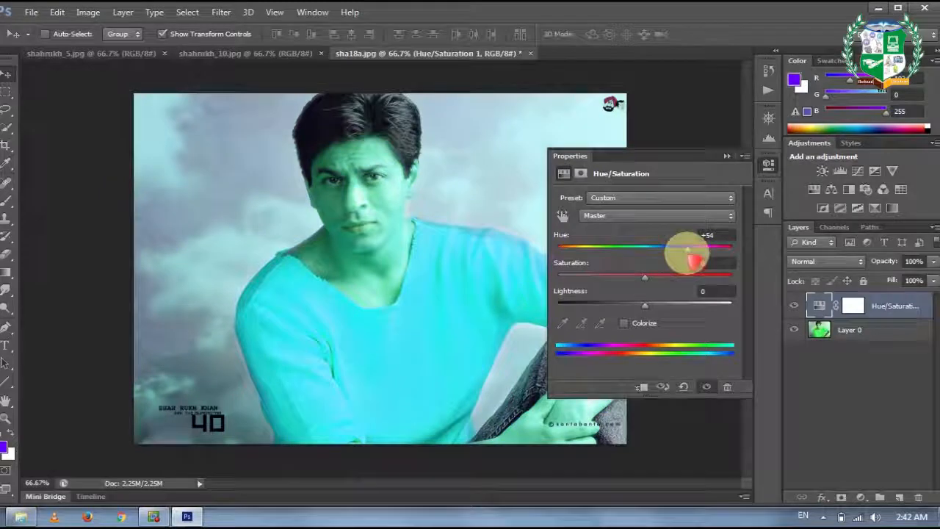
- Delete the Hue/Saturation adjustment layer and hide the adjustment properties
left_click(846, 311)
key("Delete")
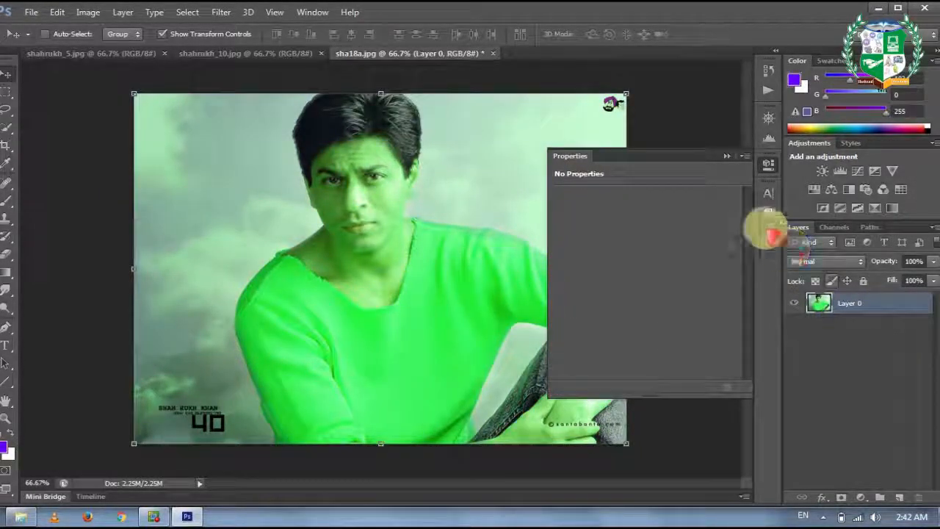
left_click(766, 166)
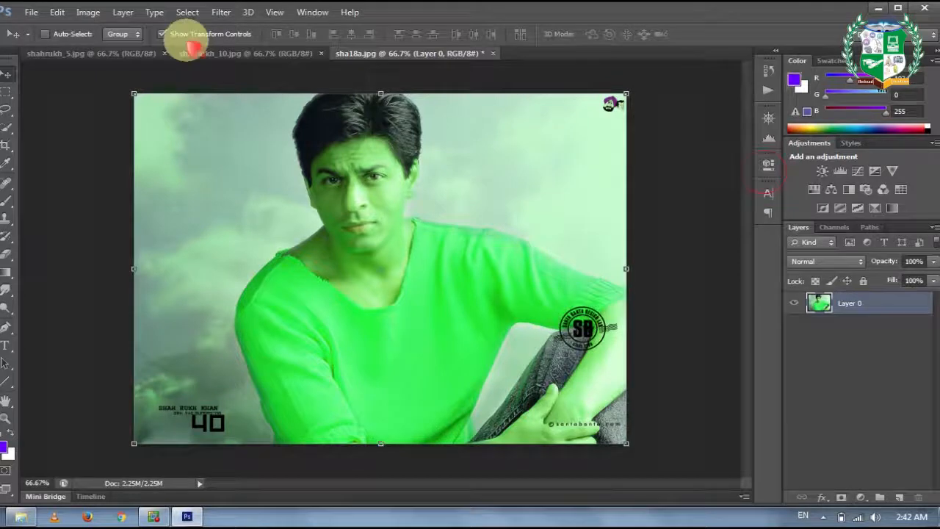
left_click(123, 12)
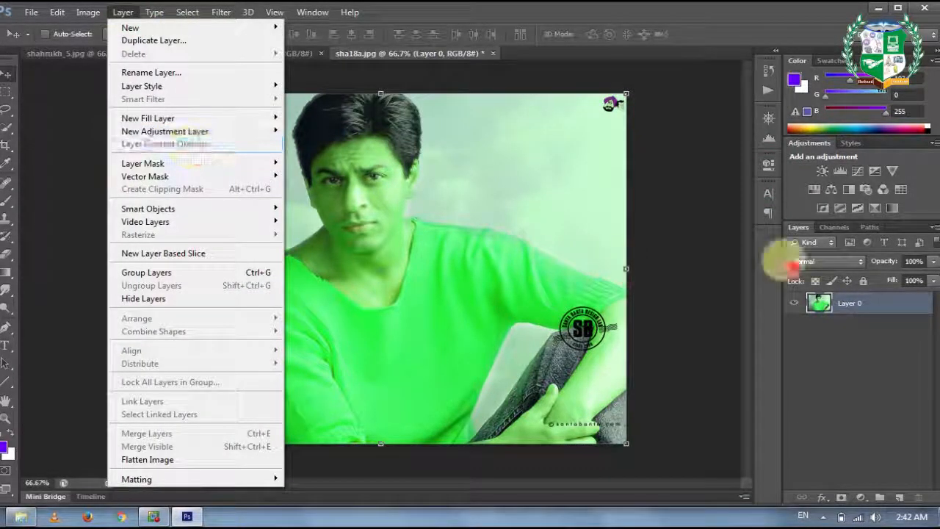
left_click(881, 307)
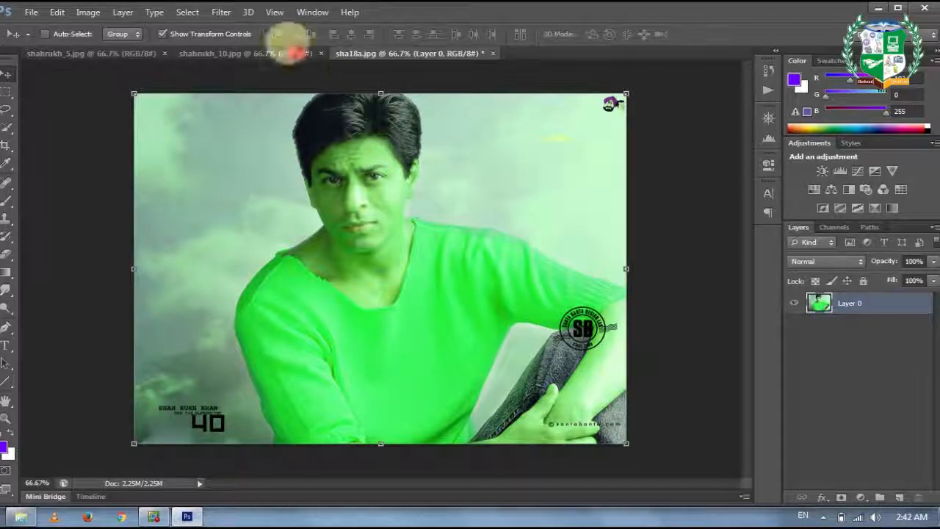
left_click(123, 12)
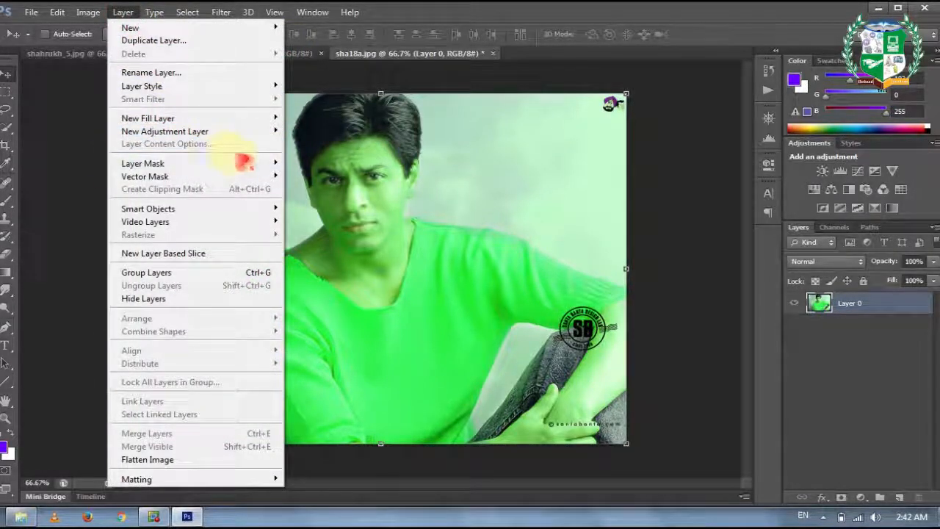
left_click(250, 167)
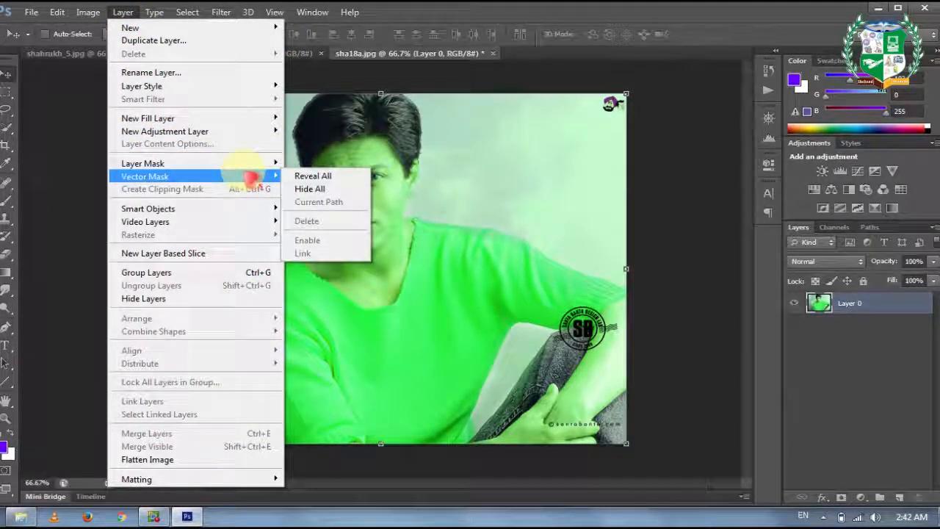
left_click(797, 359)
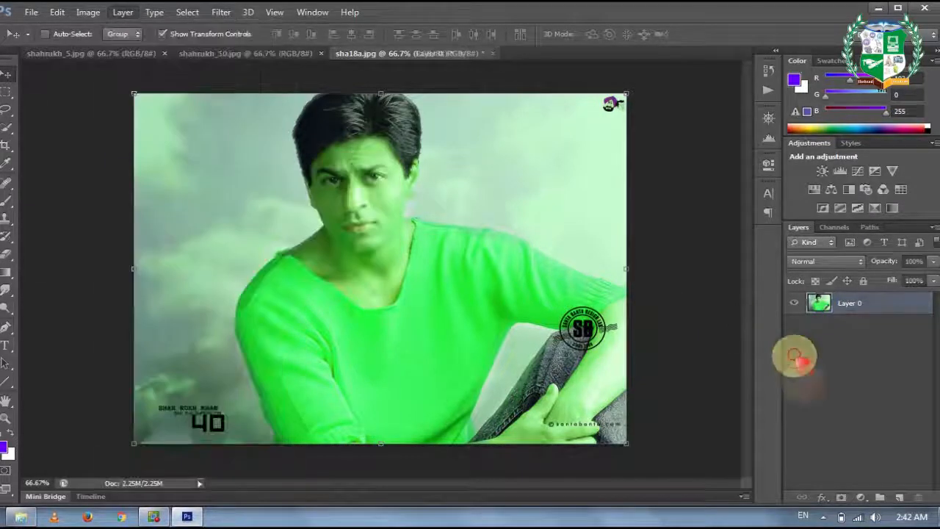
left_click(842, 312)
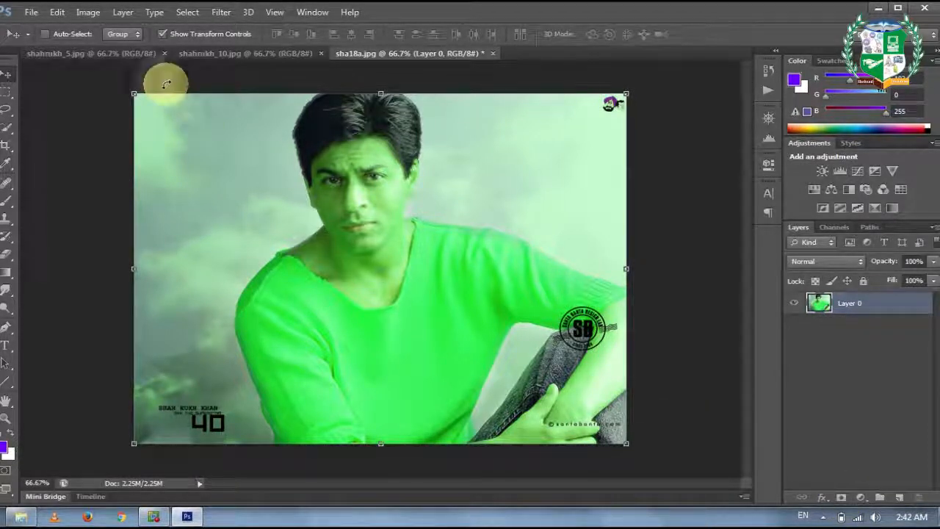
- Convert Layer 0 to a smart object
left_click(123, 15)
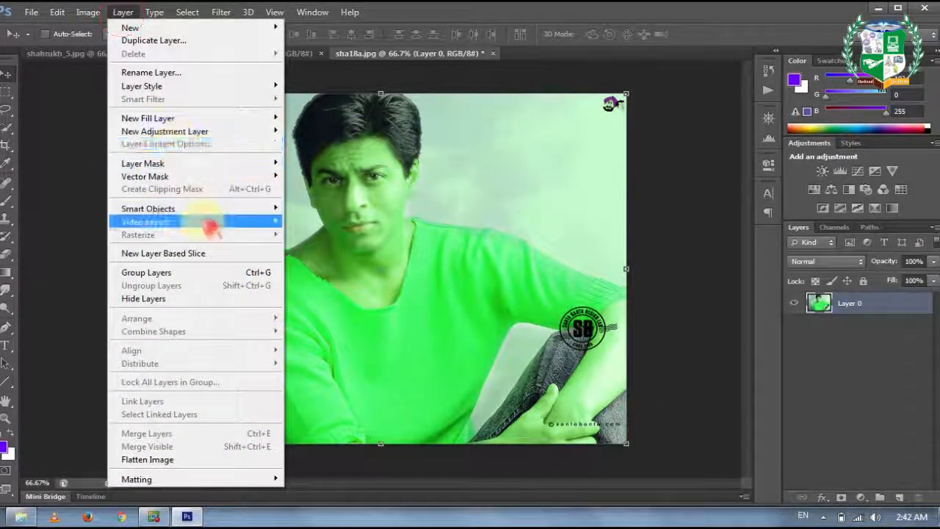
mouse_move(217, 211)
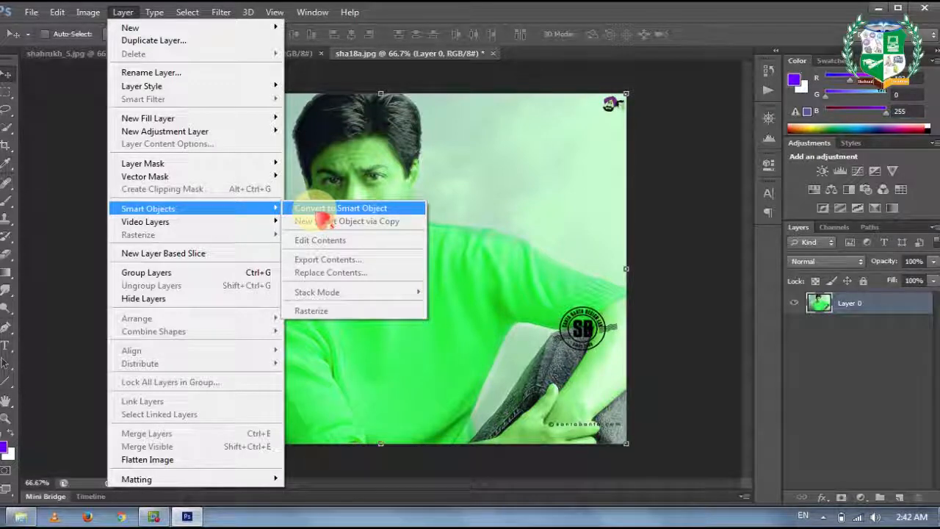
left_click(314, 210)
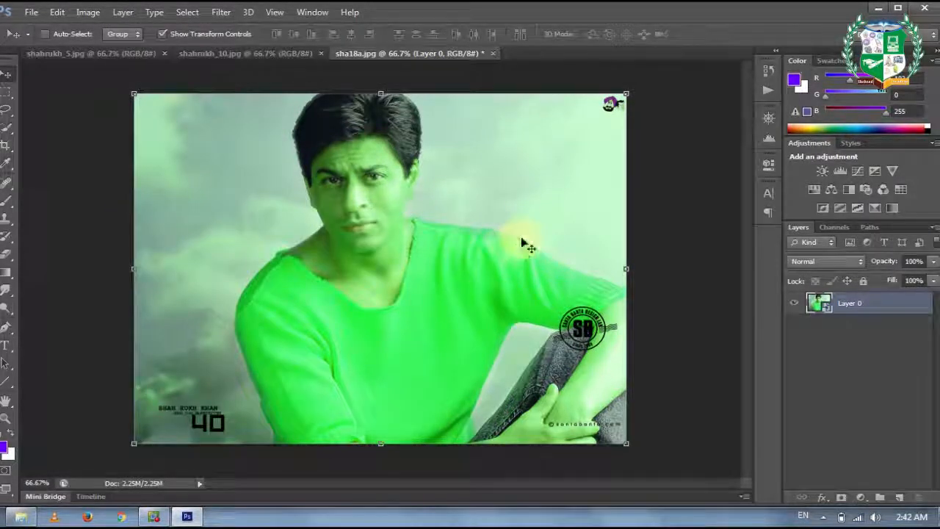
- Examine the history and check whether the Brush, the Distort filters and the Spot Healing Brush are usable on the smart object
left_click(767, 71)
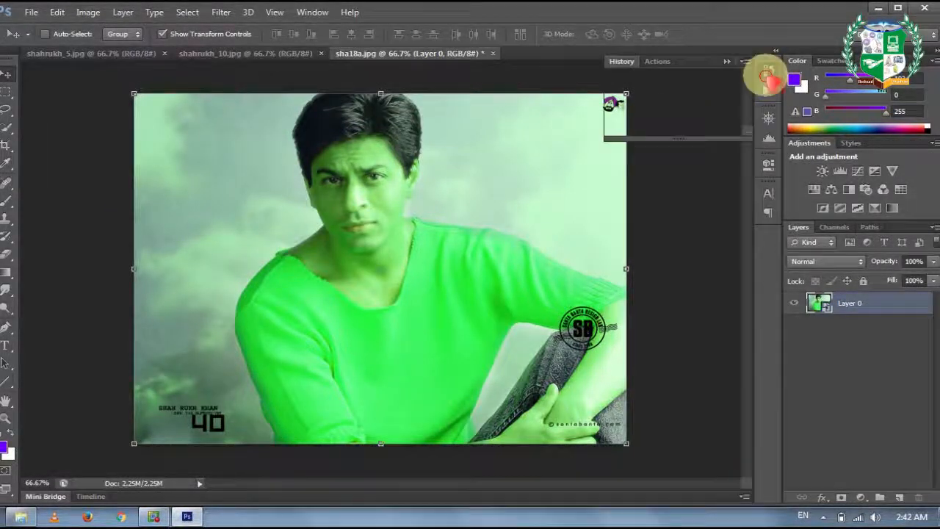
left_click(487, 190)
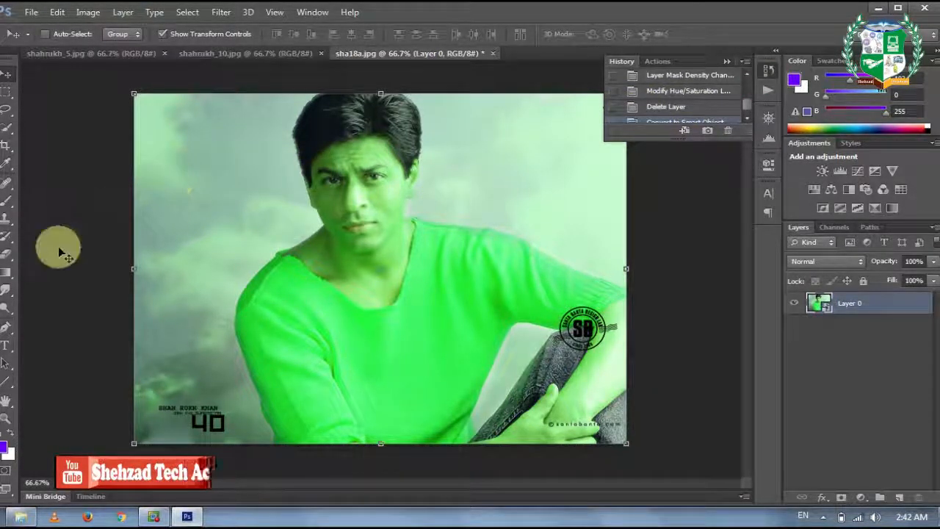
left_click(8, 198)
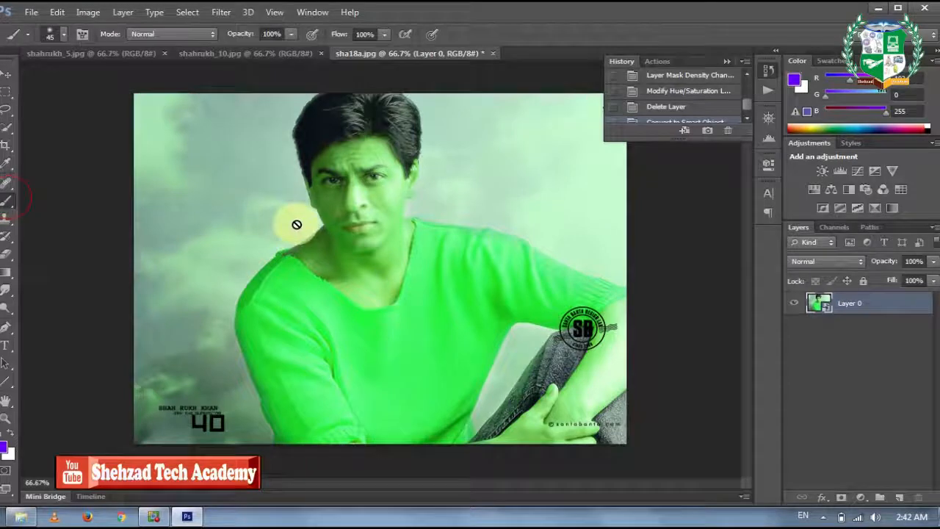
left_click(221, 12)
left_click(312, 152)
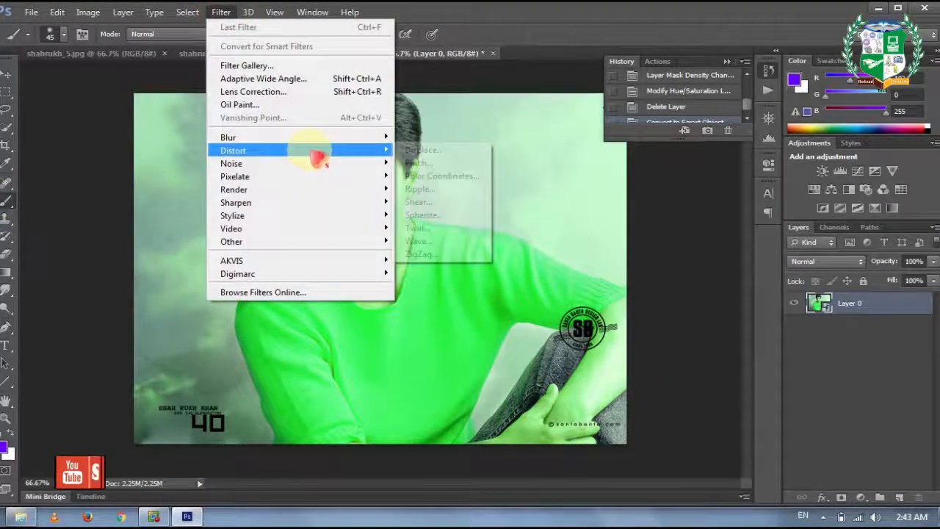
left_click(184, 227)
key("j")
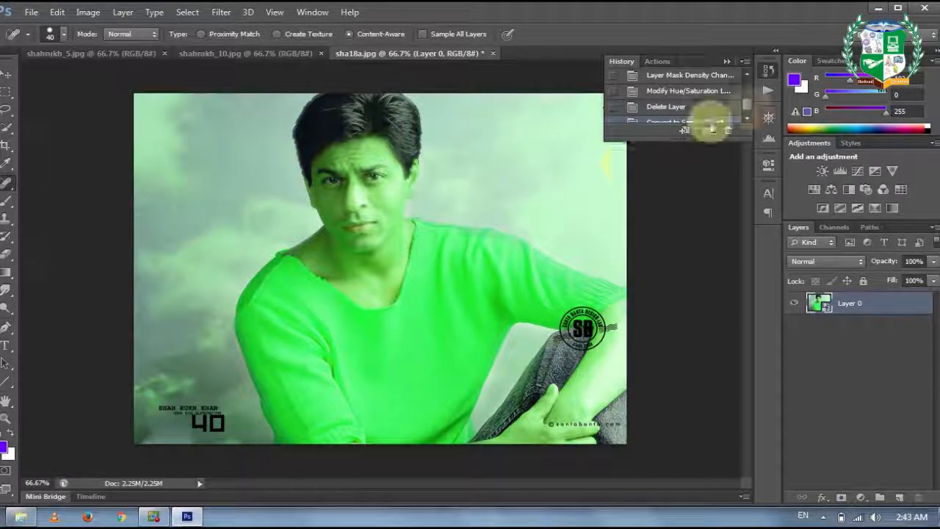
left_click(768, 71)
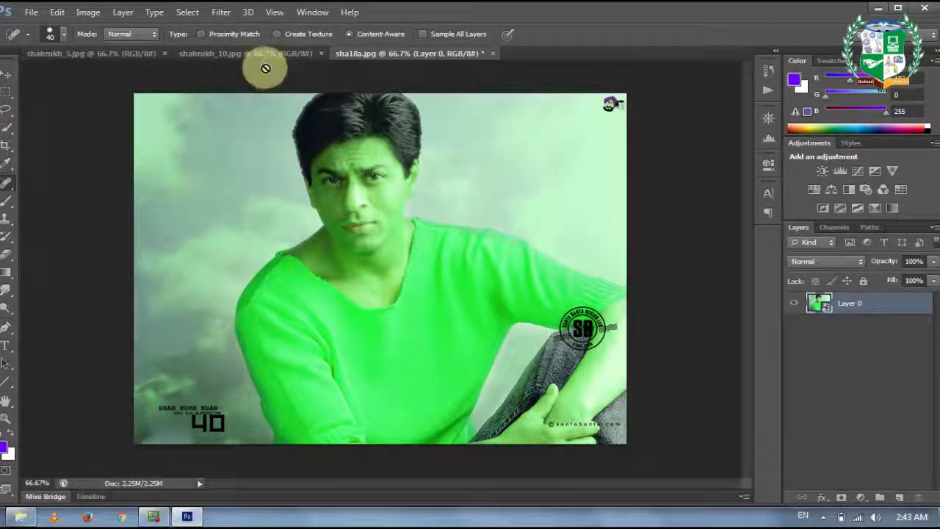
key("v")
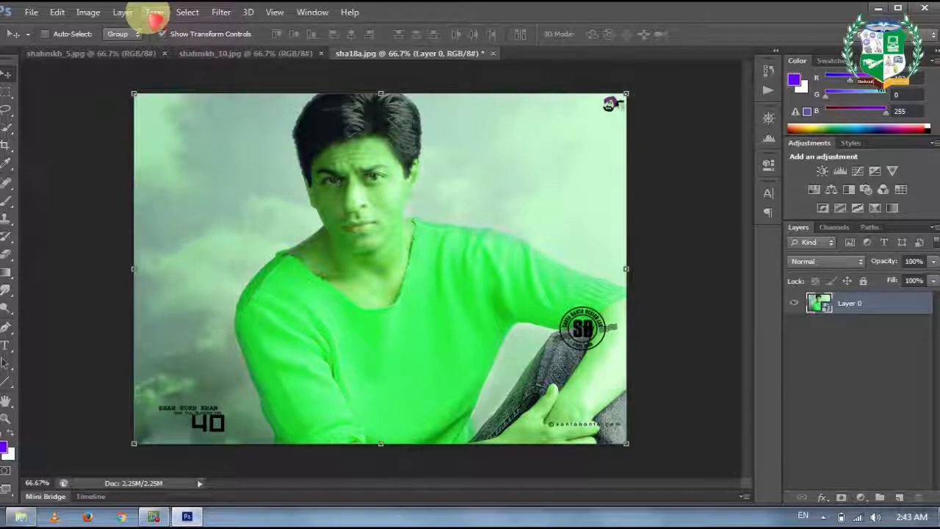
- Look at the Video Layers entry, switch to Windows Explorer, and open the Facebook folder in Videos on Local Disk (E:)
left_click(123, 12)
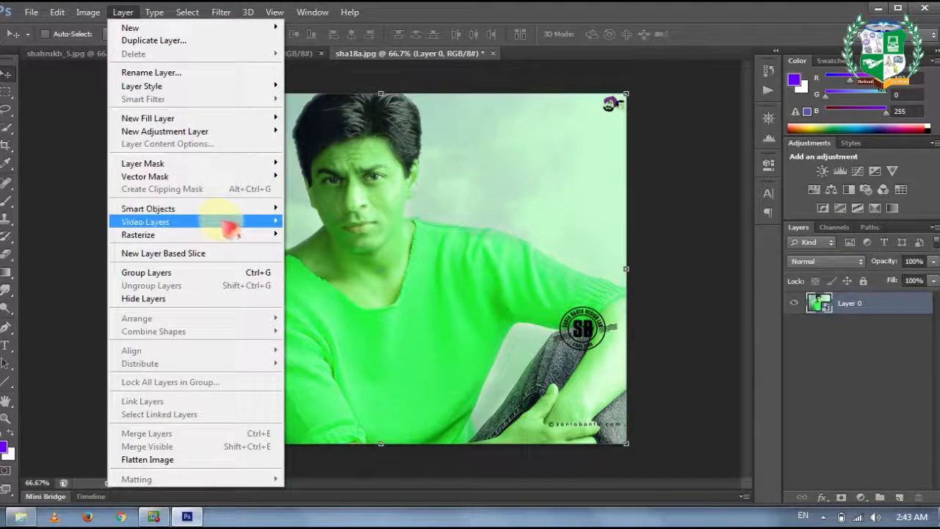
mouse_move(229, 229)
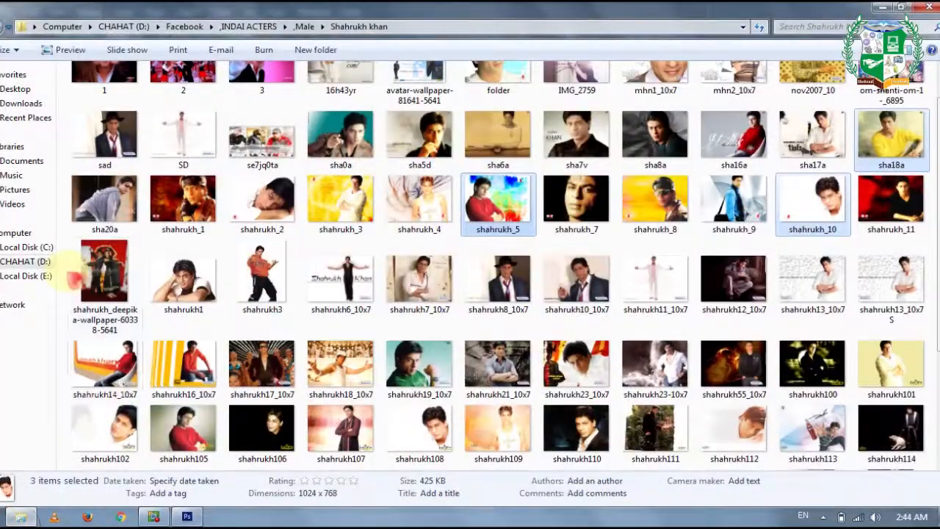
left_click(48, 274)
double_click(674, 163)
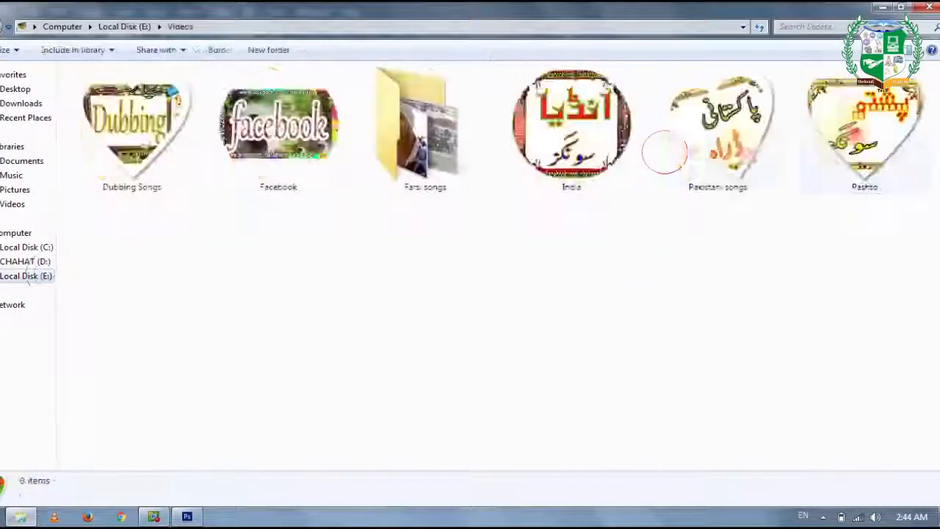
left_click(305, 131)
double_click(305, 131)
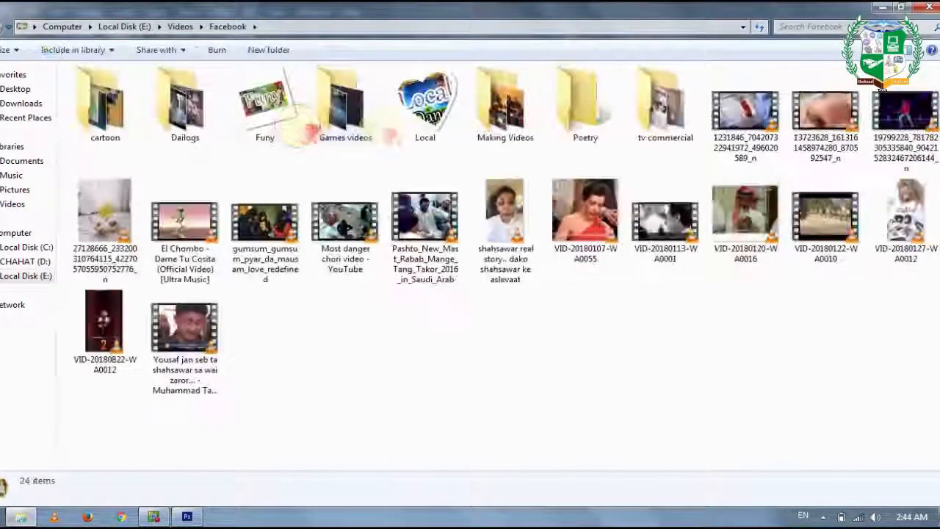
- Examine the detailed properties, including the frame rate, of the Pashto_New_Mast_Rabab_Mange_Tang_Takor_2016_in_Saudi_Arab video
left_click(433, 245)
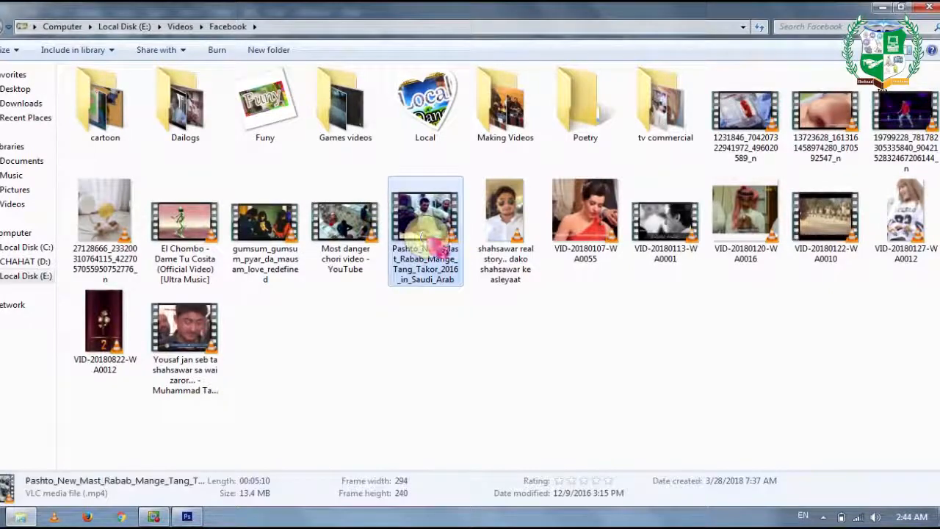
right_click(430, 239)
left_click(336, 335)
left_click(434, 222)
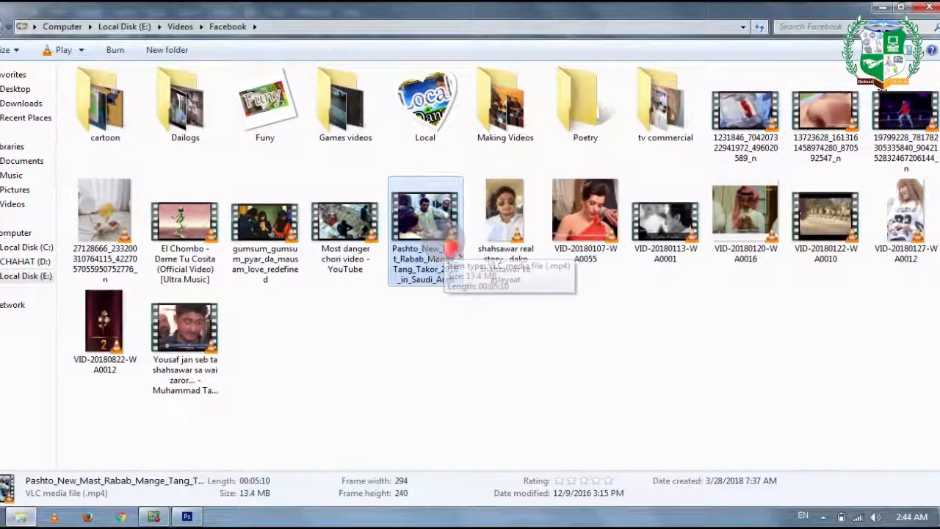
right_click(445, 247)
left_click(487, 495)
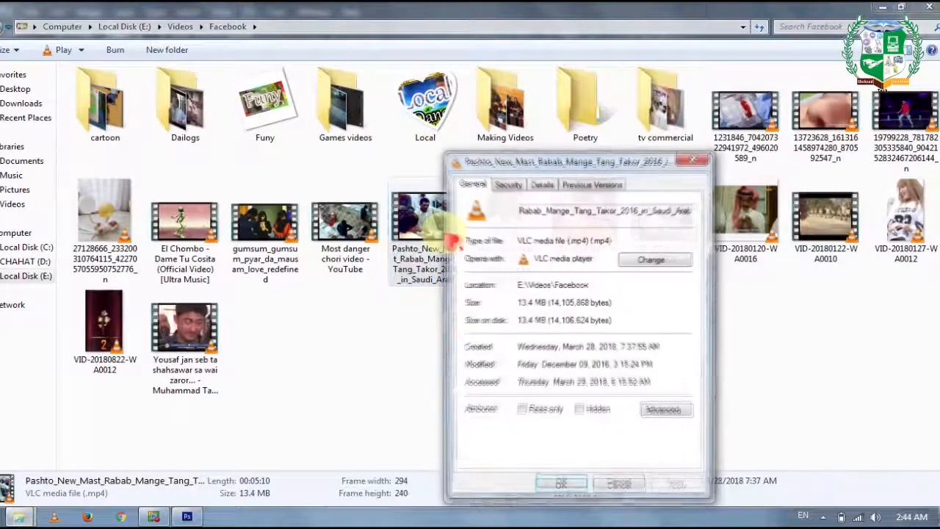
left_click(545, 185)
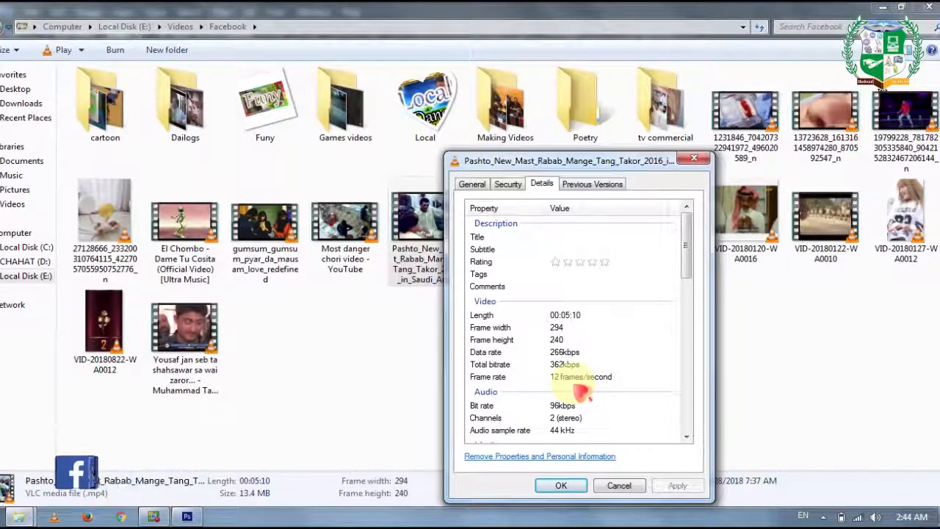
- Close the video's properties and open the Pashto folder in Videos on Local Disk (E:)
left_click(26, 275)
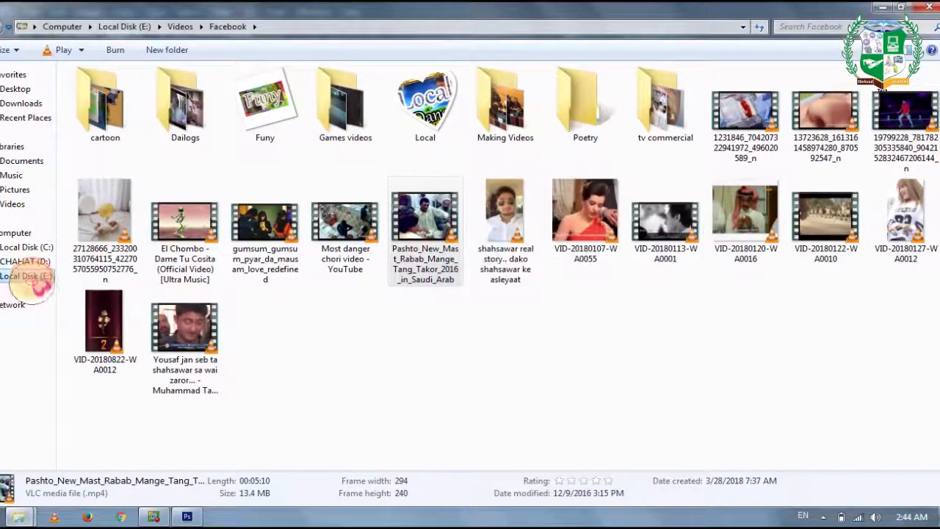
double_click(623, 168)
double_click(866, 117)
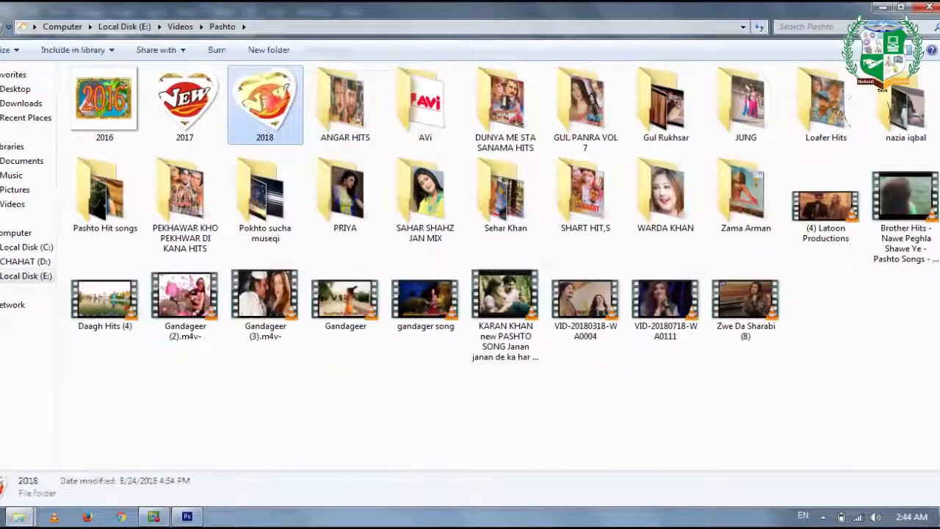
double_click(262, 99)
double_click(117, 108)
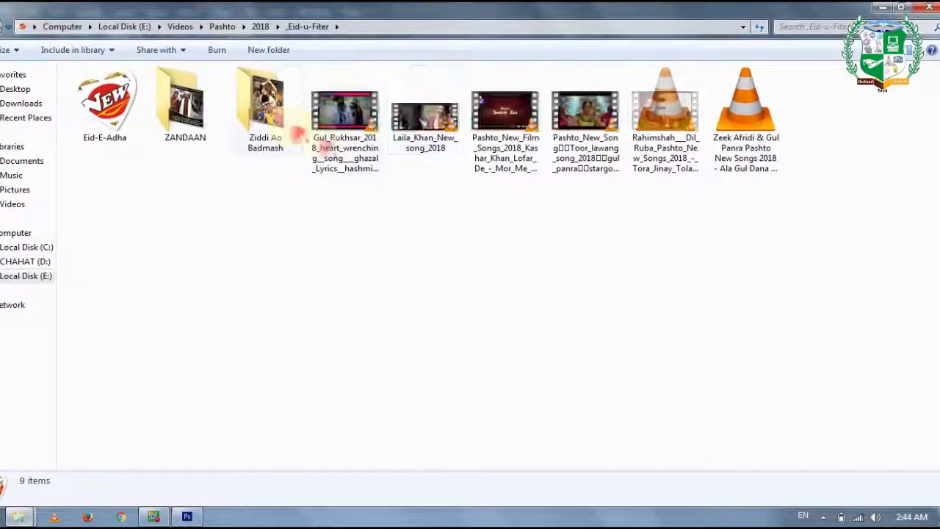
double_click(121, 131)
key("BackSpace")
key("BackSpace")
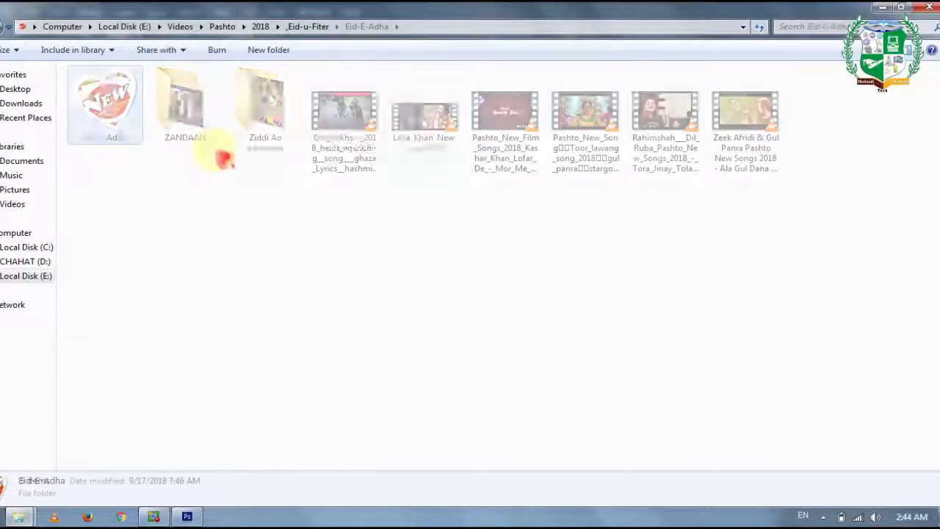
key("BackSpace")
- Open the Sta Muhabbat Me Zindagi Da folder inside 2017 and ,Eid-u-fiter
double_click(183, 103)
double_click(103, 105)
double_click(556, 118)
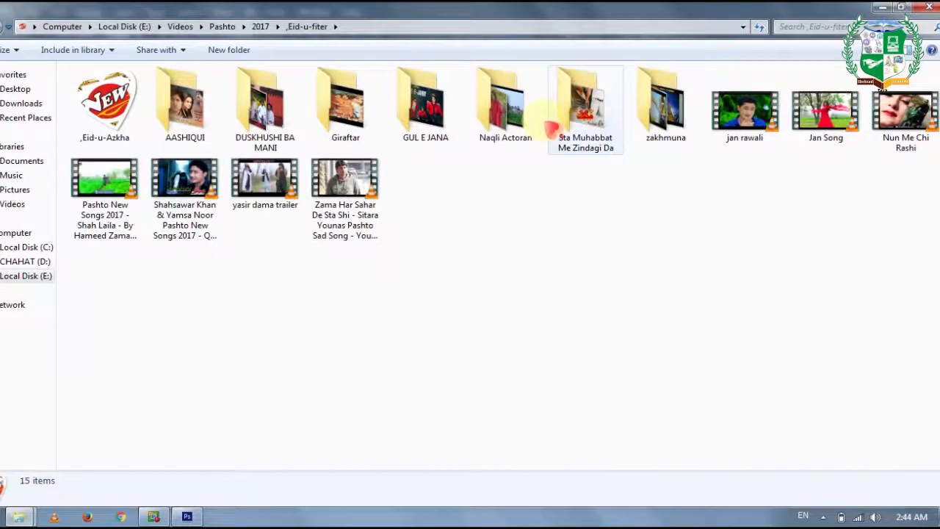
- Examine the frame size and frame rate in the properties of the FULL TRALOR STA MUHABBAT video, and close them
left_click(192, 110)
right_click(192, 110)
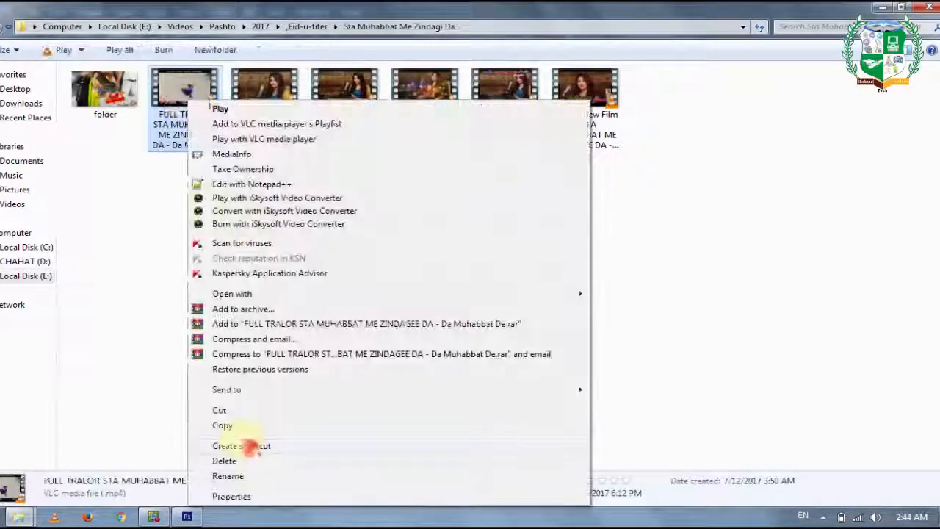
left_click(231, 494)
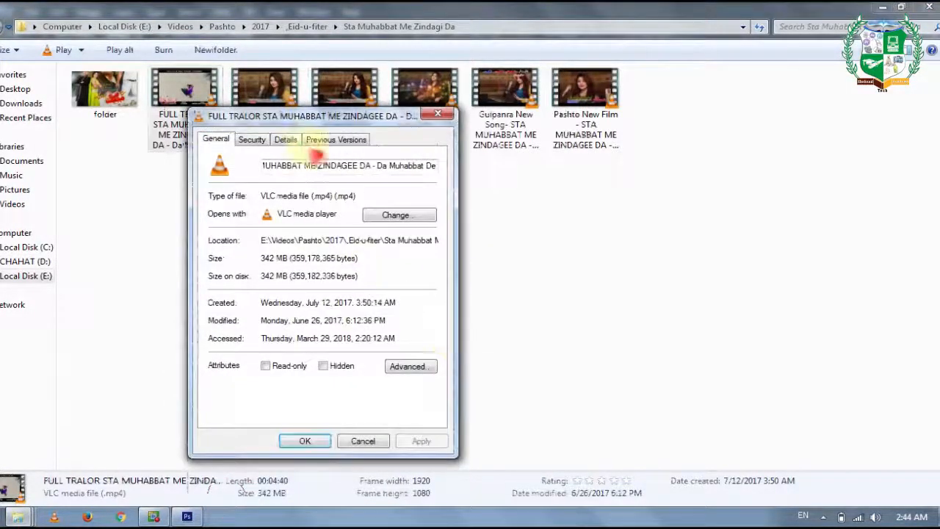
left_click(287, 138)
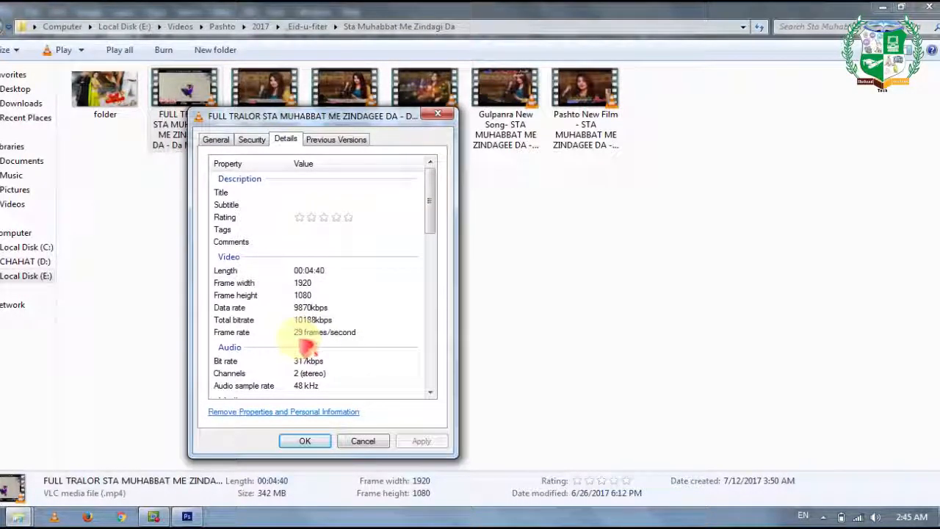
left_click(360, 441)
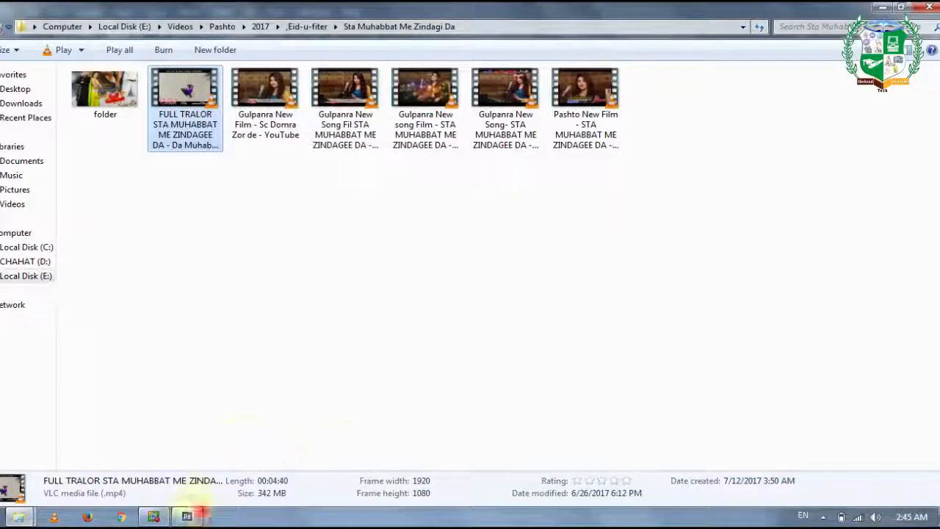
- Switch back to Photoshop and review the available Video Layers commands
left_click(187, 516)
left_click(133, 12)
left_click(252, 177)
left_click(261, 221)
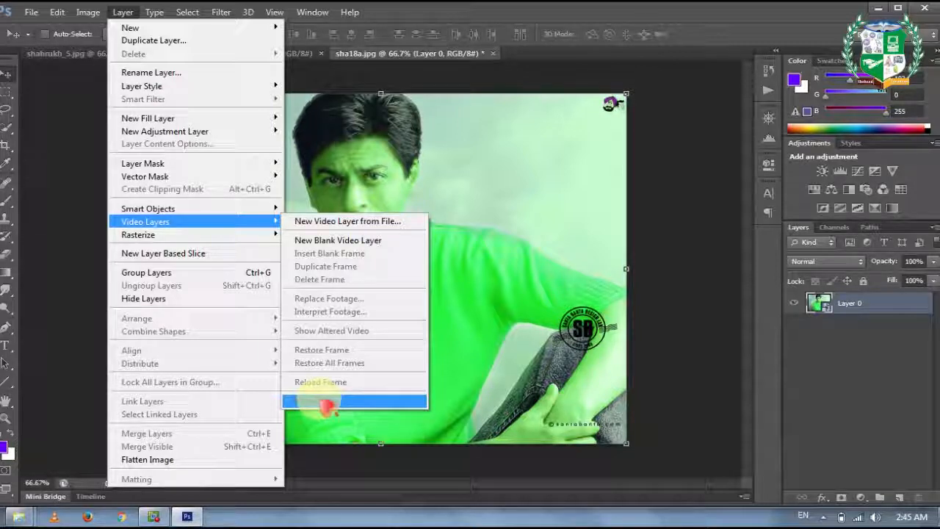
- Rasterize the Layer 0 smart object and check its transform controls without resizing it
mouse_move(256, 234)
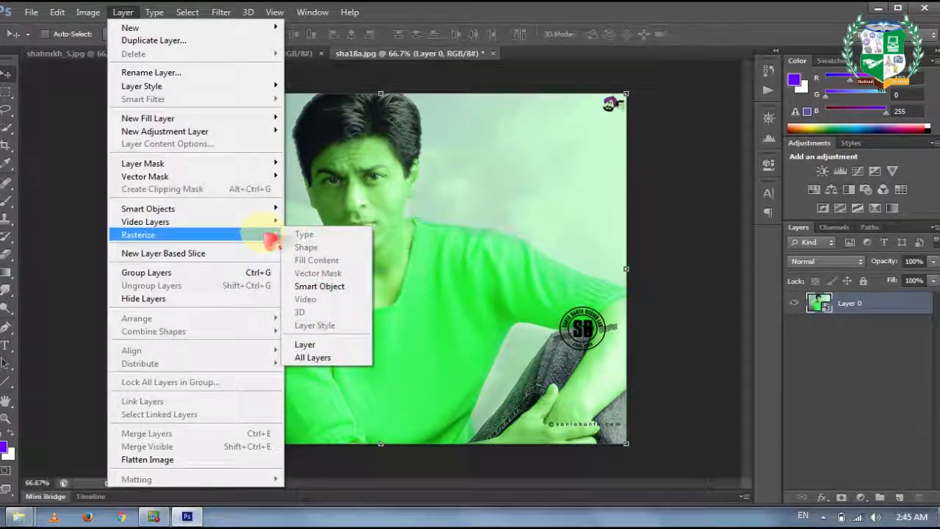
left_click(321, 286)
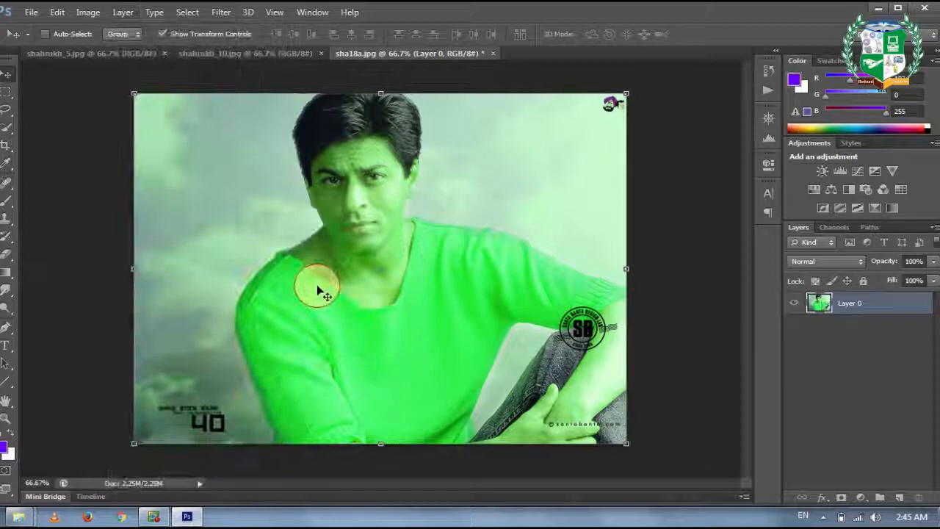
mouse_move(615, 101)
left_mouse_down()
mouse_move(507, 189)
mouse_move(610, 120)
mouse_move(624, 89)
left_mouse_up()
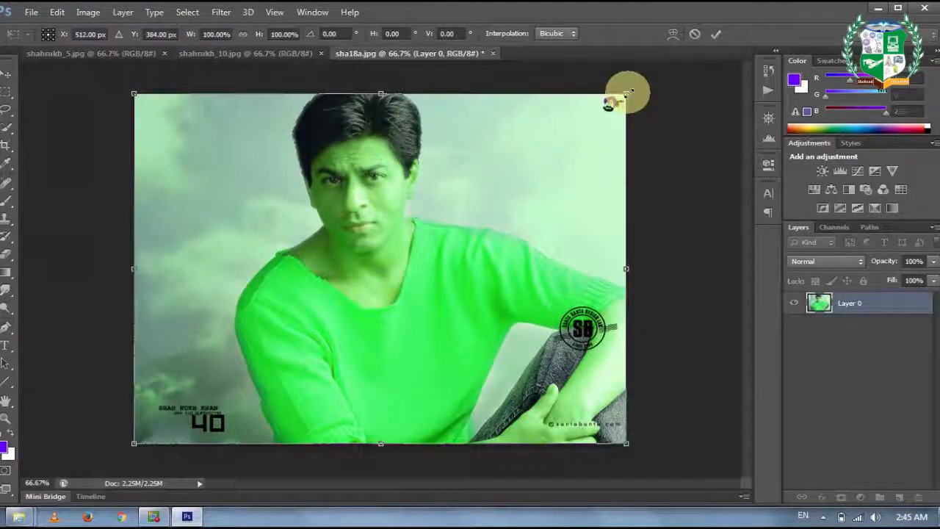
key("Return")
- Look at the Slice tools grouped with the Crop tool, and create a layer-based slice from Layer 0
left_click(122, 16)
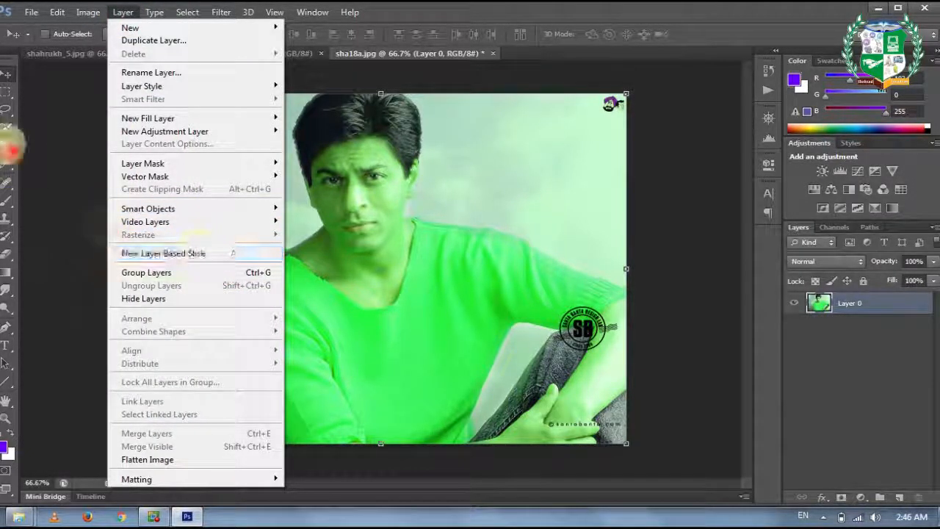
left_click(14, 171)
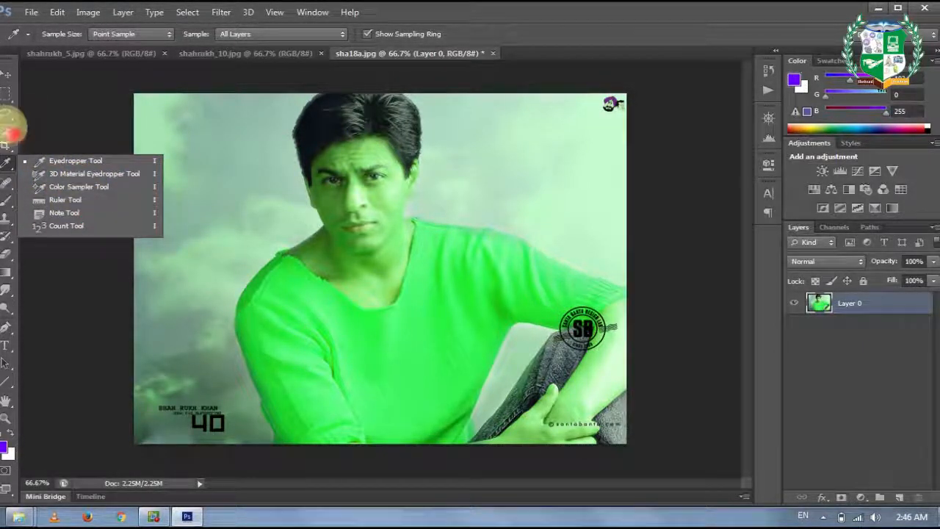
left_click(14, 147)
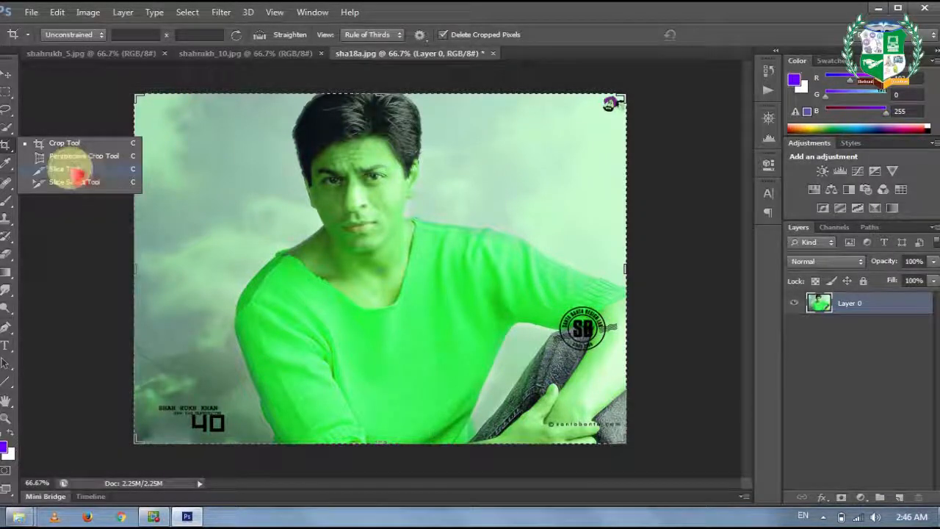
left_click(123, 12)
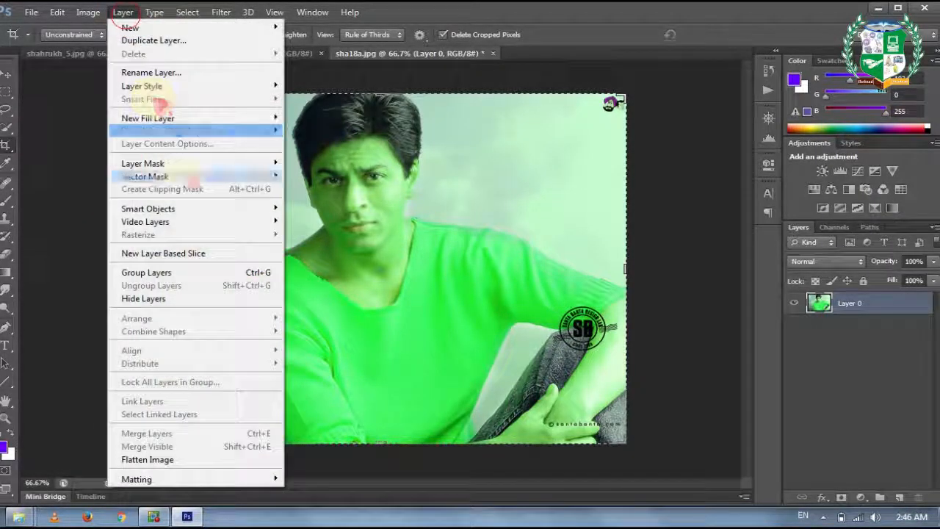
left_click(188, 252)
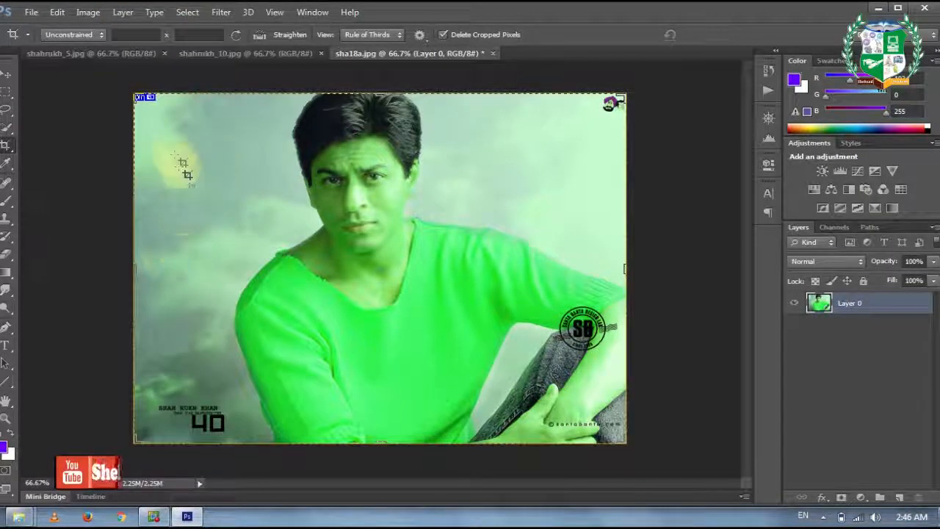
- Crop the photo inward from its upper-left corner, keeping the lower-right area with the torso and jeans
left_click_drag(134, 93, 203, 153)
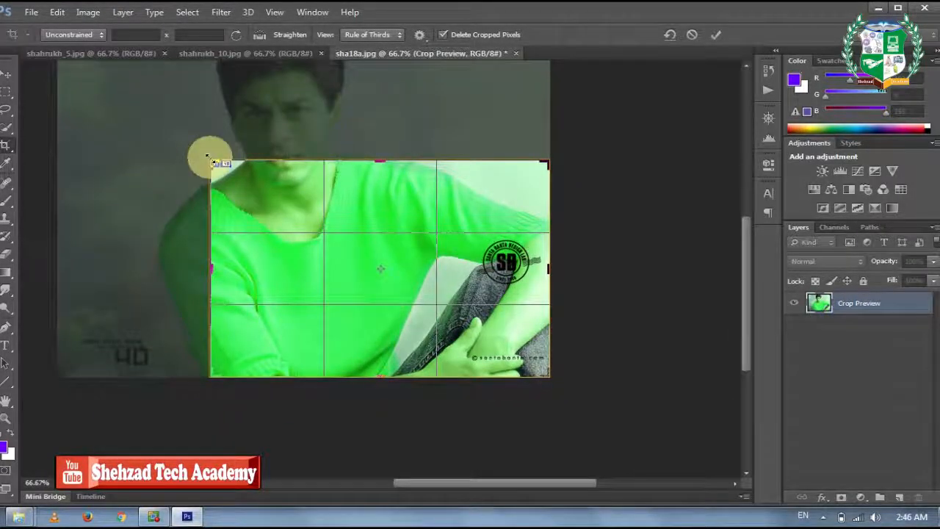
key("Return")
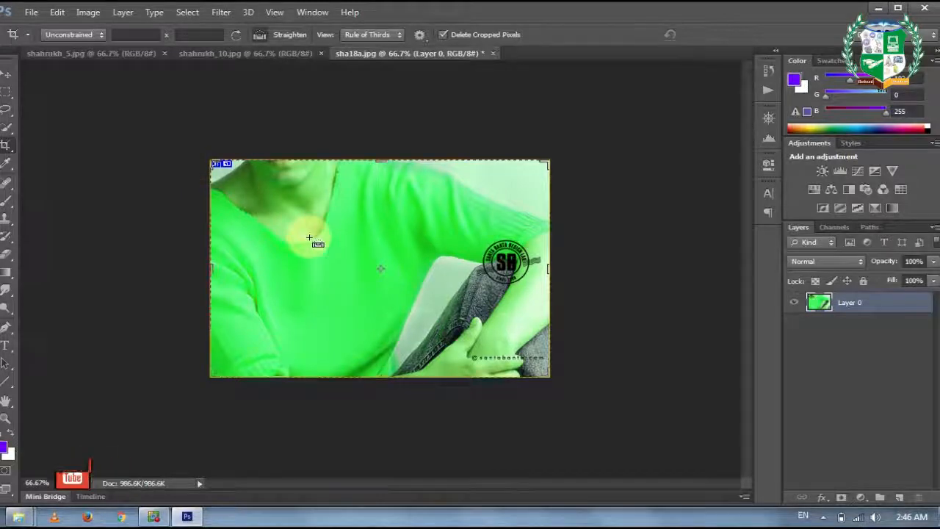
- Undo the last crop of the photo
key("ctrl+z")
left_click(122, 12)
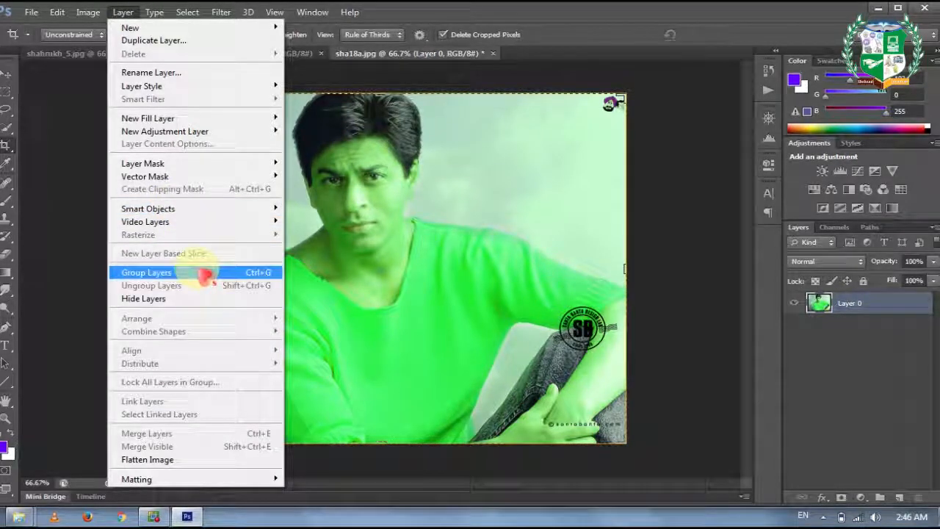
left_click(832, 300)
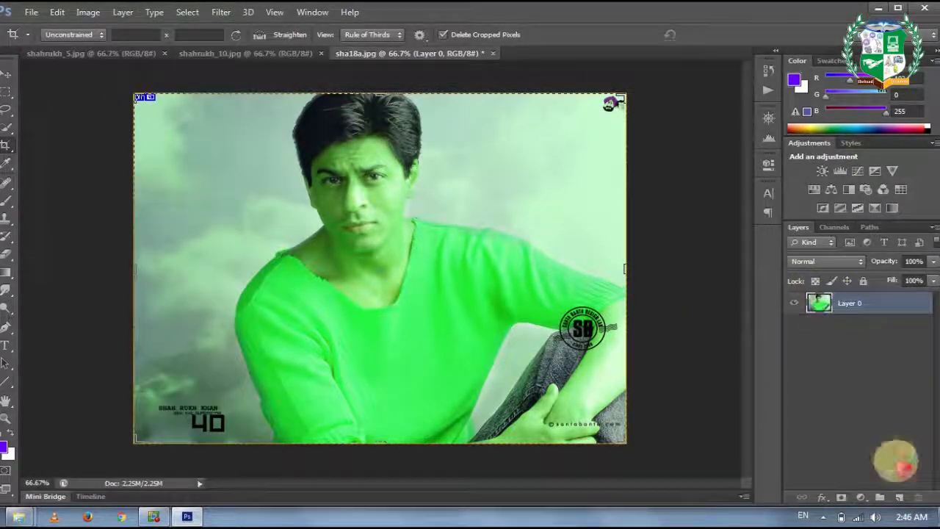
- Add five empty layers above Layer 0 and create a layer-based slice from Layer 5
left_click(898, 499)
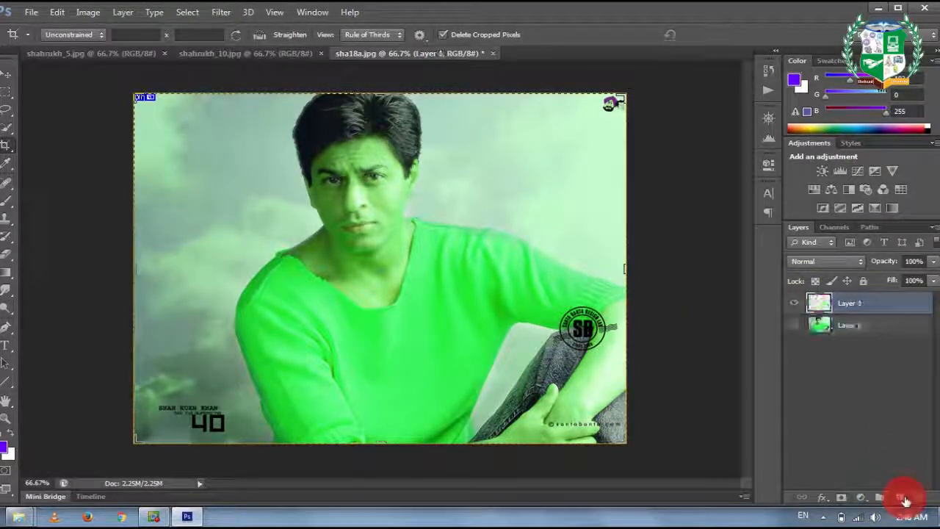
left_click(898, 498)
left_click(898, 498)
left_click(898, 498)
left_click(897, 498)
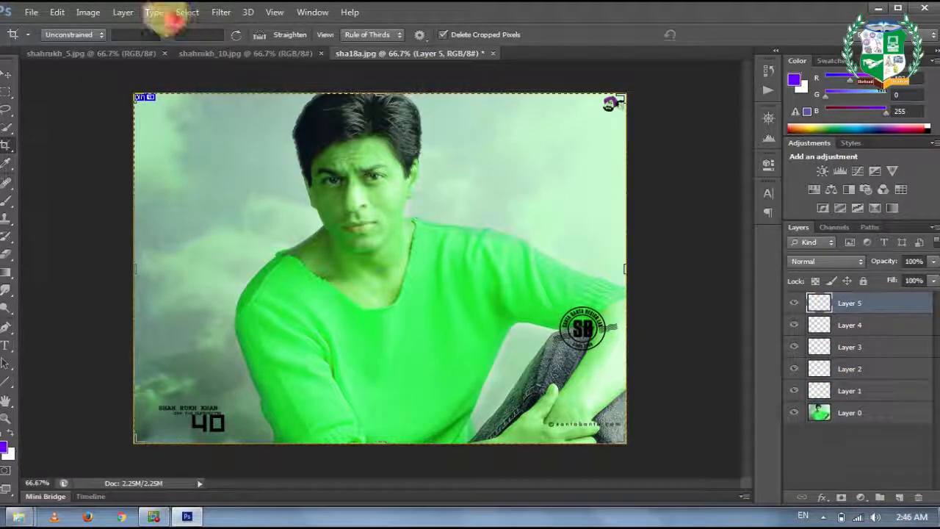
left_click(124, 12)
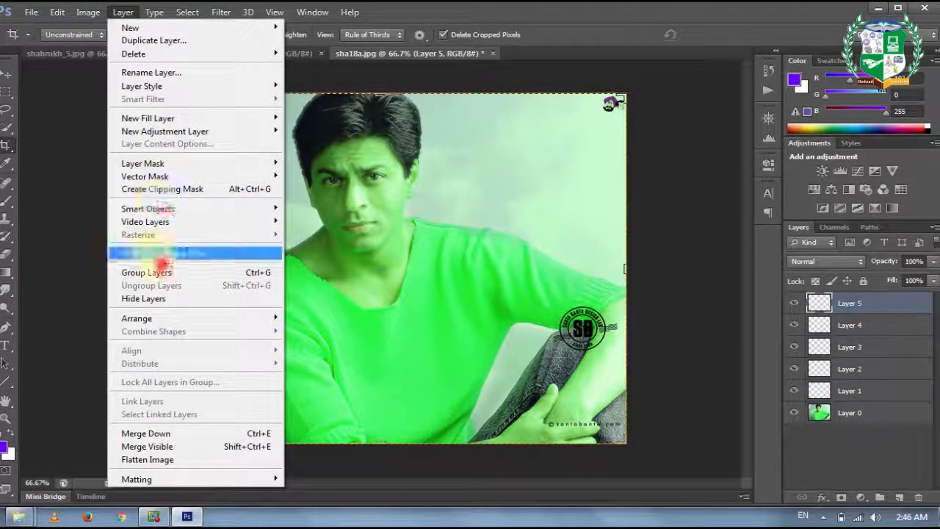
left_click(147, 253)
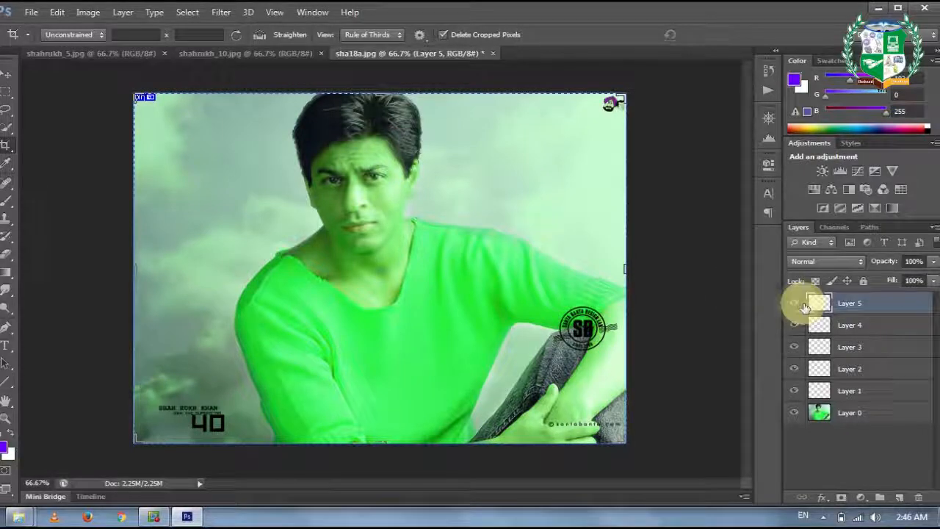
- Group Layer 5, Layer 4, Layer 3 and Layer 2 together, and expand the group to show its layers
left_click(853, 329, "ctrl")
left_click(859, 345, "ctrl")
left_click(860, 348, "ctrl")
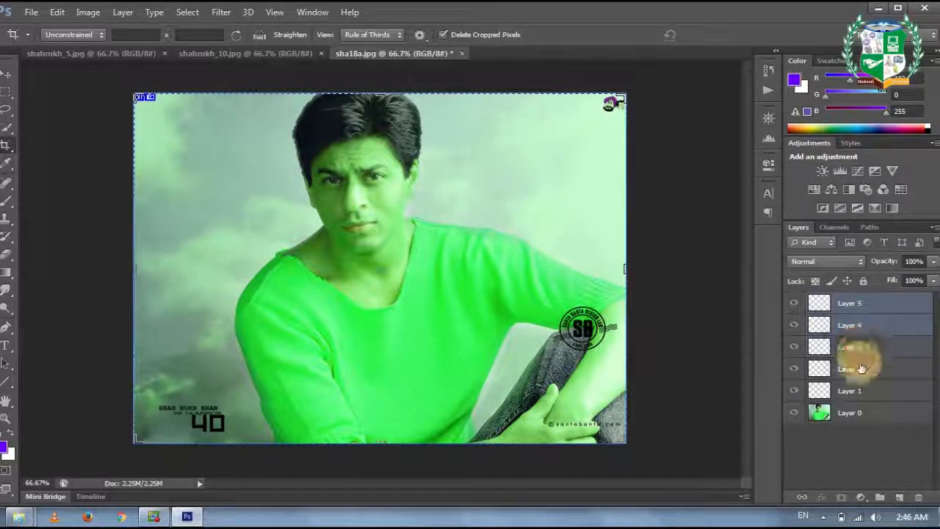
left_click(861, 369, "ctrl")
left_click(861, 352, "ctrl")
left_click(123, 12)
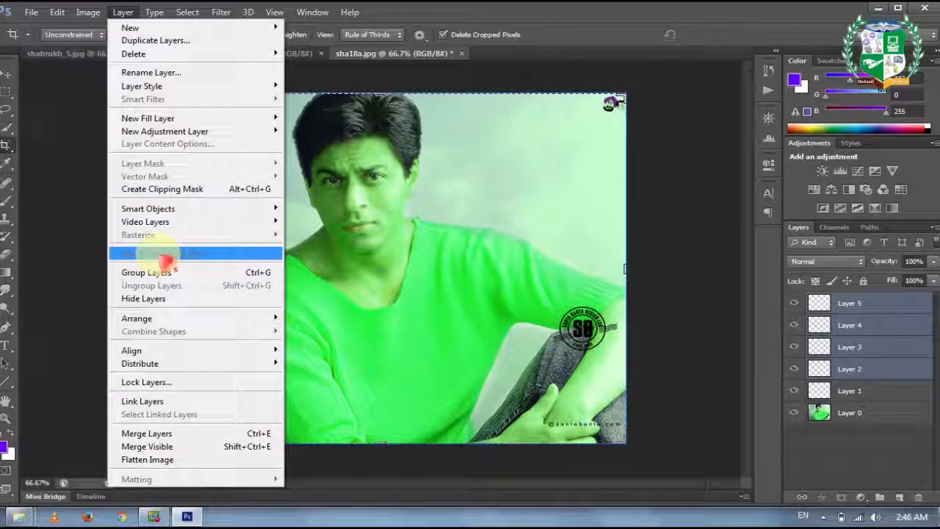
left_click(168, 272)
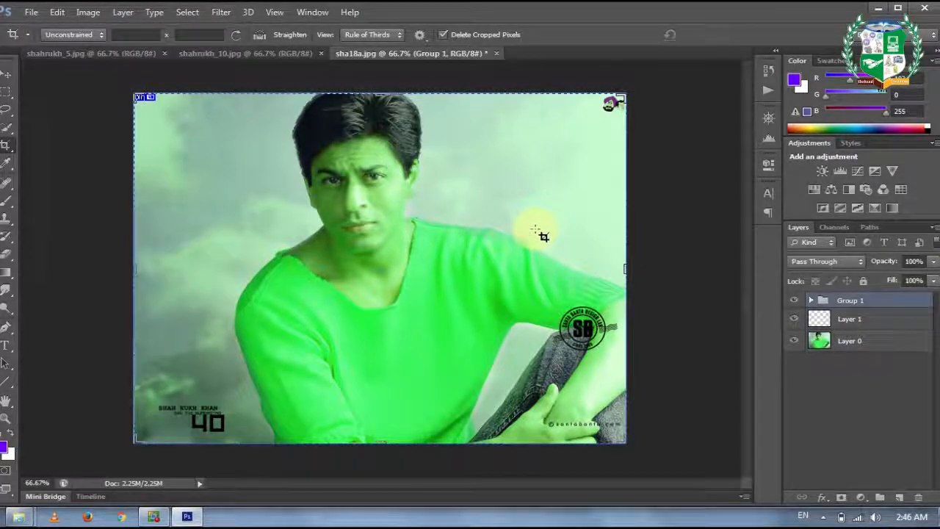
left_click(811, 301)
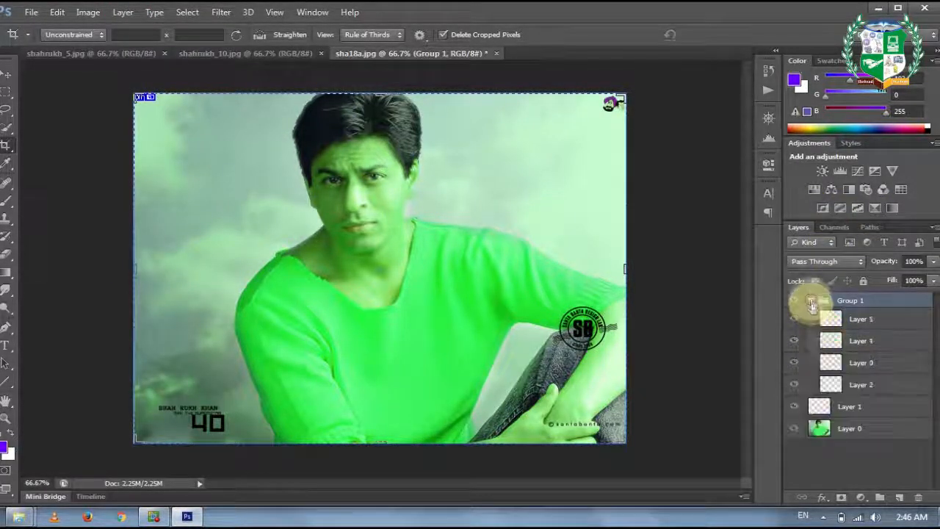
- Ungroup Group 1 so its four layers stand separately in the layer stack
left_click(860, 319)
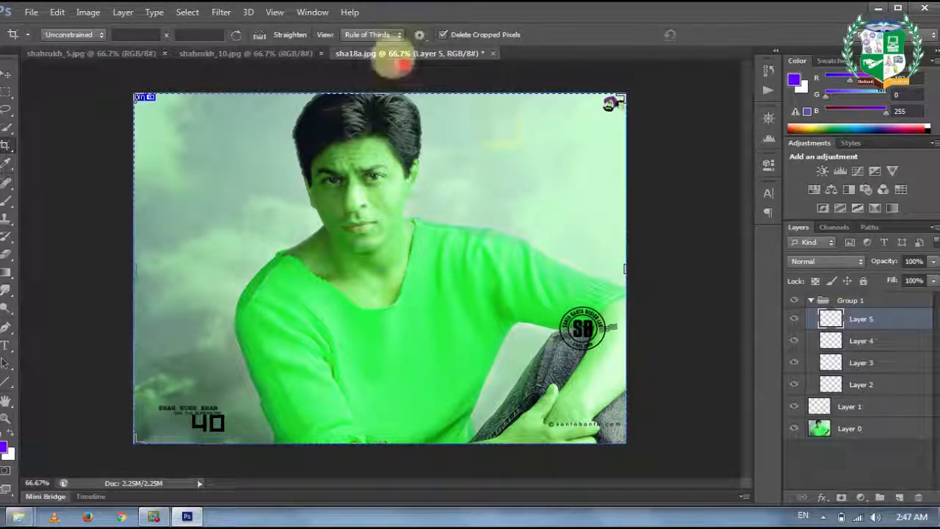
left_click(125, 13)
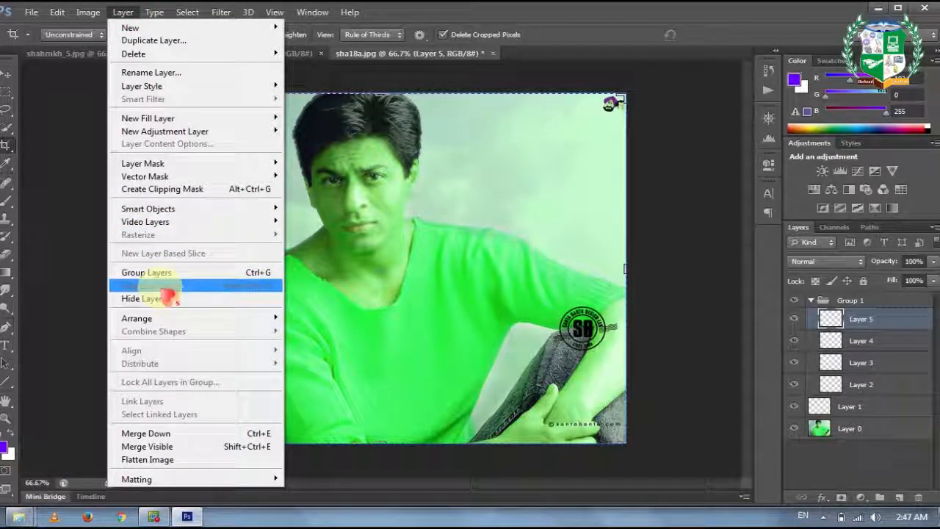
left_click(842, 303)
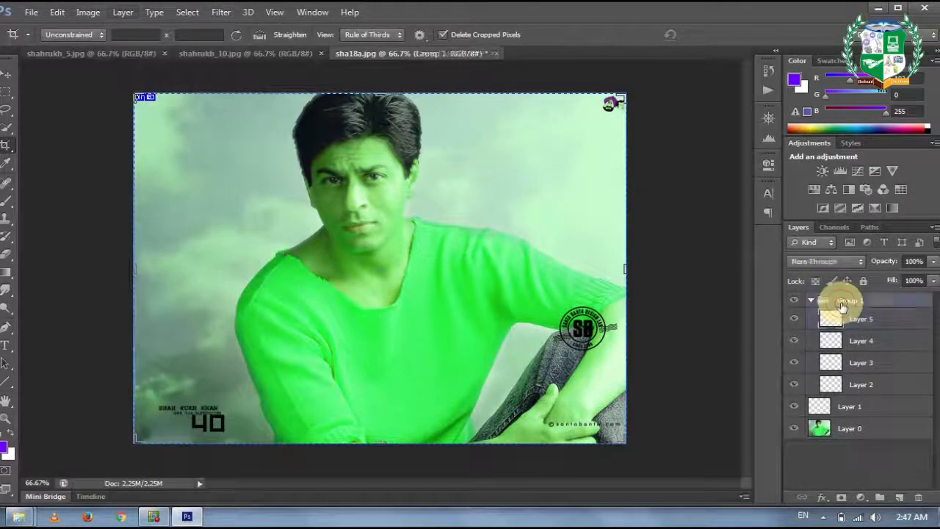
left_click(824, 312)
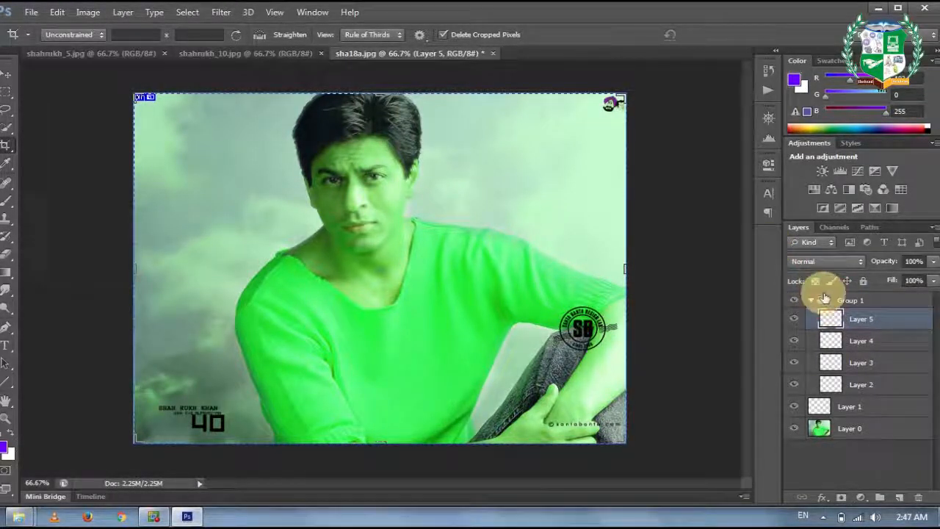
left_click(824, 297)
left_click(122, 11)
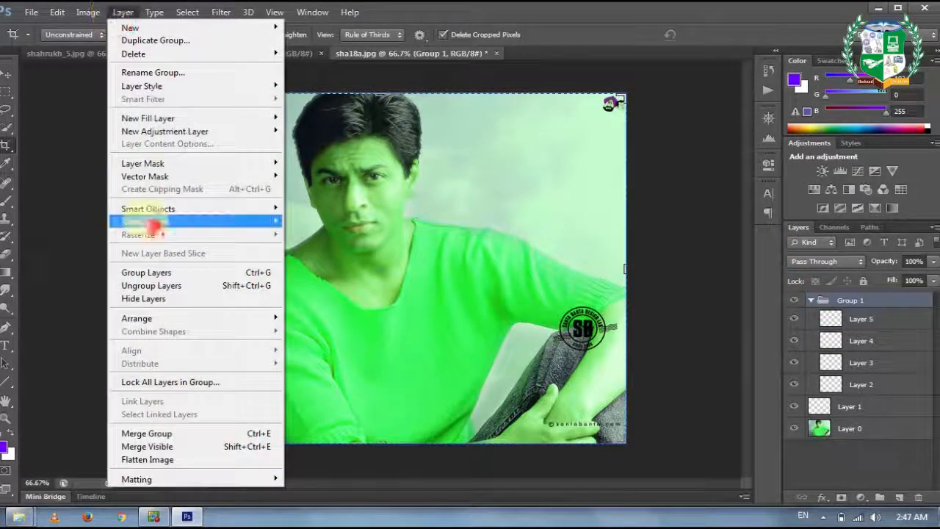
left_click(144, 285)
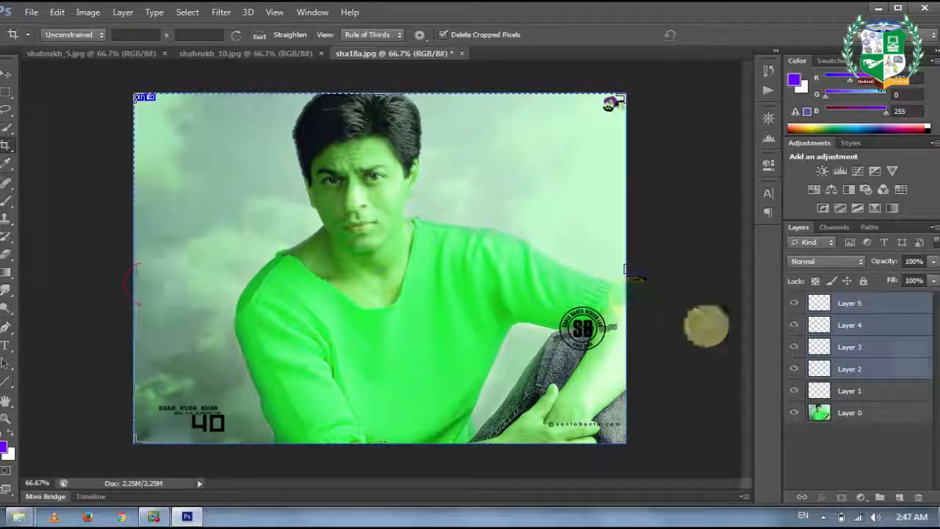
- Hide Layer 3 with the Hide Layers command and toggle its visibility until it is shown again
left_click(897, 385)
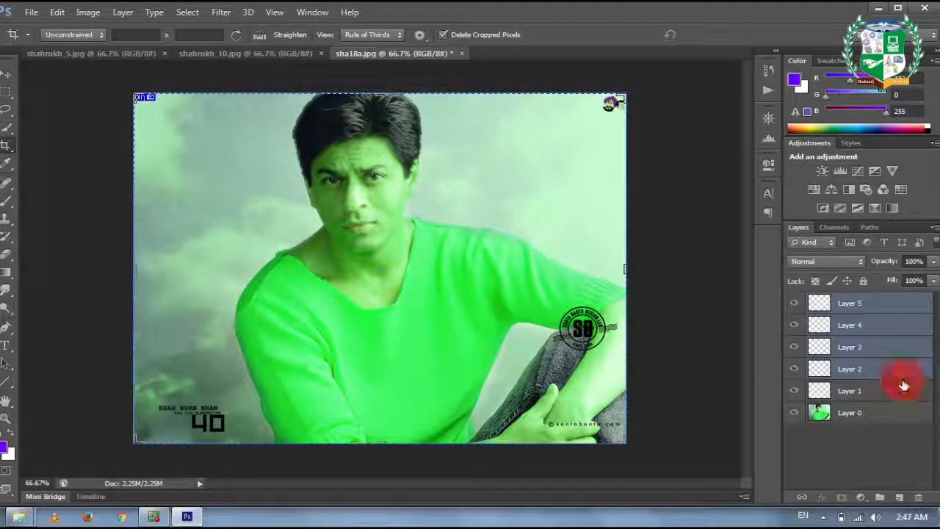
left_click(848, 354)
left_click(123, 12)
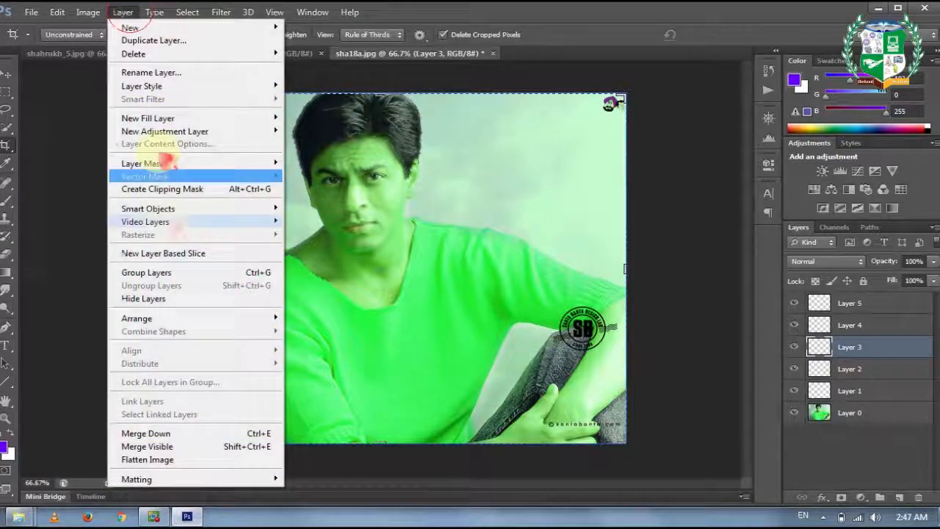
left_click(170, 299)
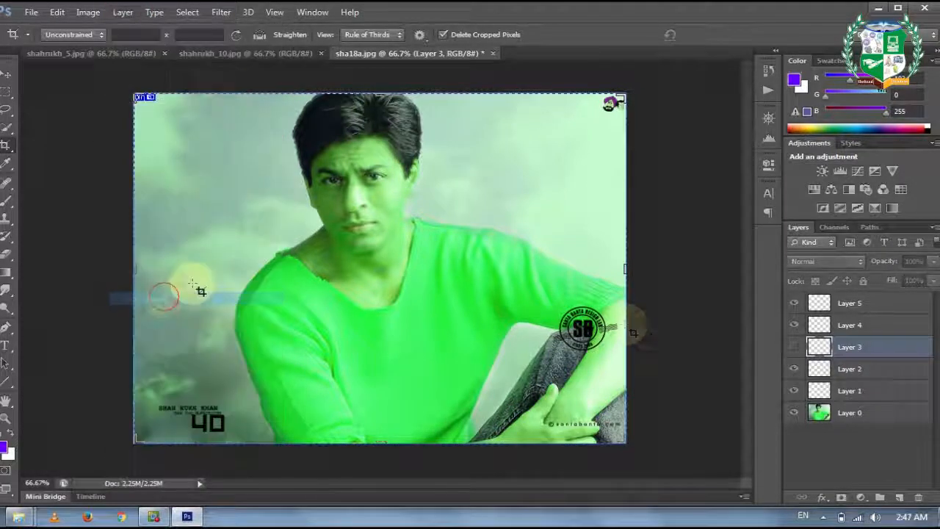
left_click(793, 349)
left_click(793, 349)
left_click(793, 349)
left_click(793, 348)
- Bring Layer 3 to the front, and move Layer 4 and Layer 2 in turn to the top of the layer stack
left_click(123, 11)
mouse_move(260, 317)
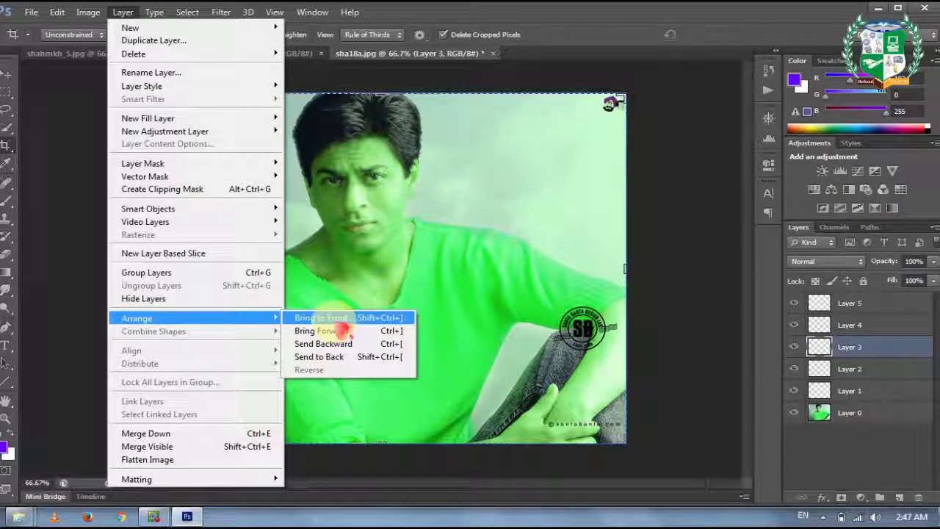
left_click(327, 318)
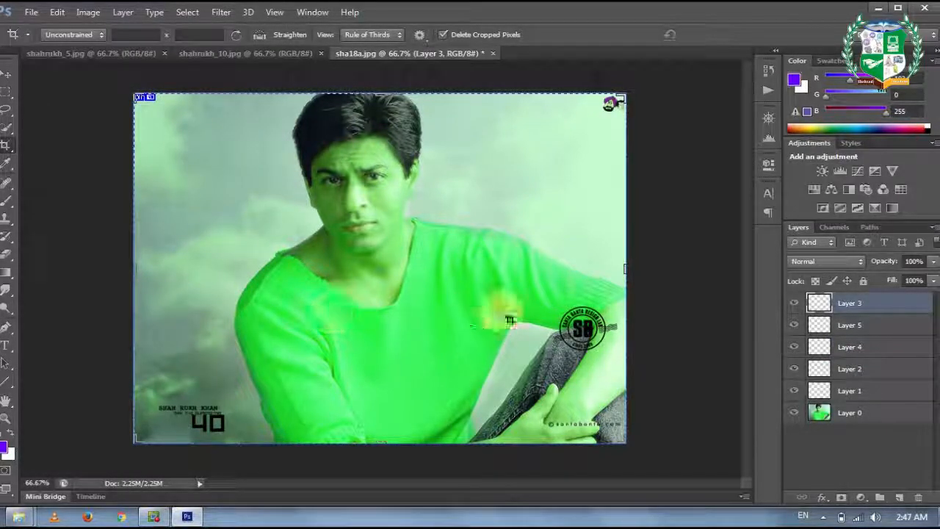
left_click_drag(837, 358, 847, 303)
left_click_drag(864, 369, 862, 301)
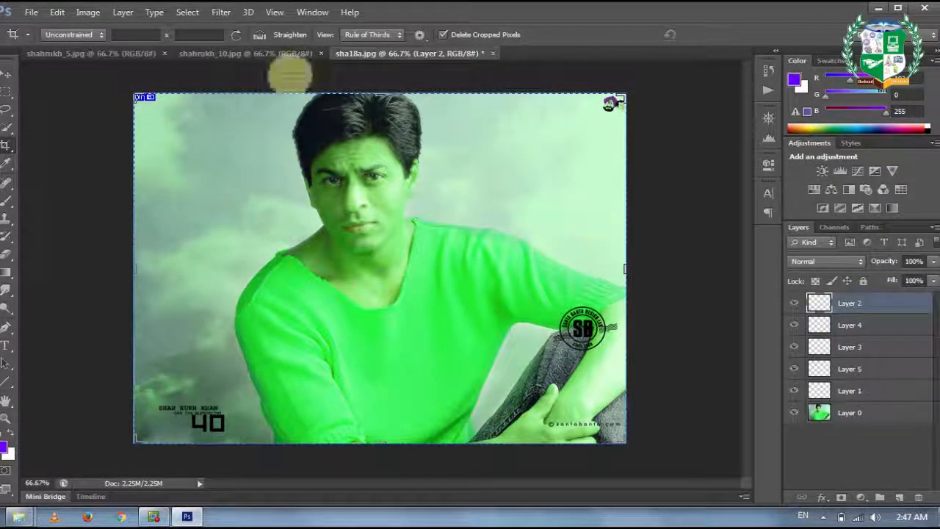
- Look at the merge commands available for Layer 2
left_click(90, 12)
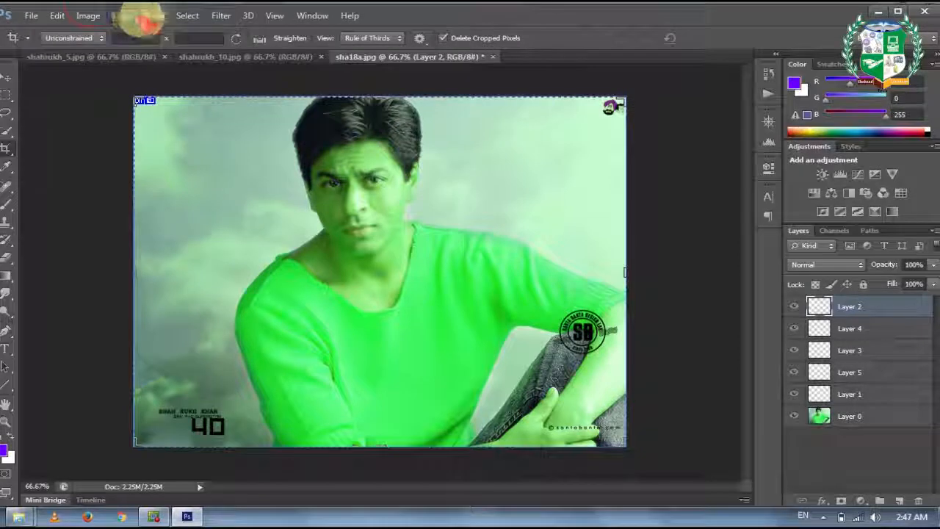
left_click(123, 15)
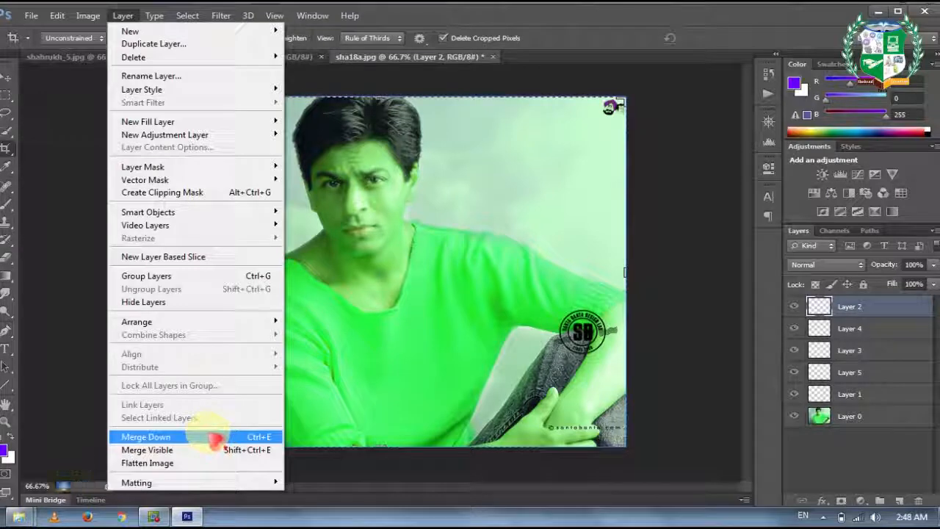
left_click(810, 297)
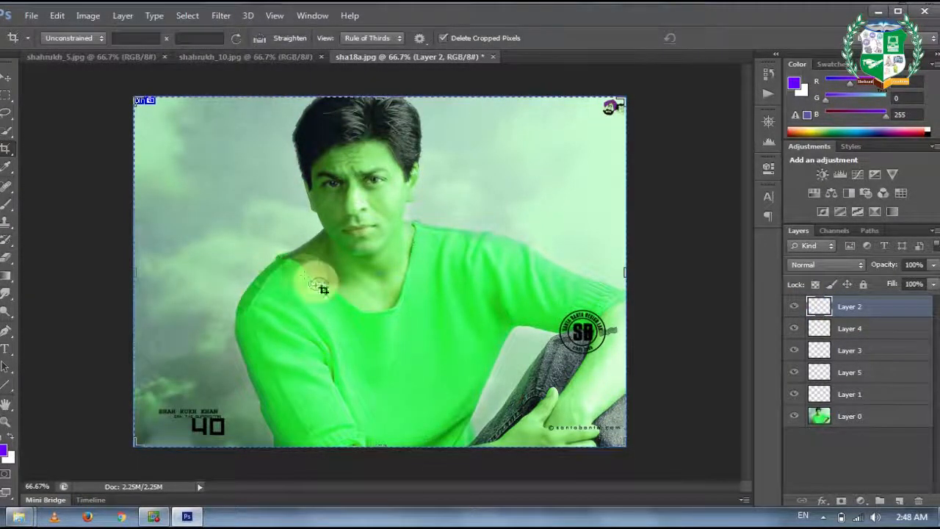
- Brush a short purple stroke over the sky on Layer 2 and a red diagonal stroke across the shirt on Layer 4
key("b")
left_click_drag(192, 164, 169, 241)
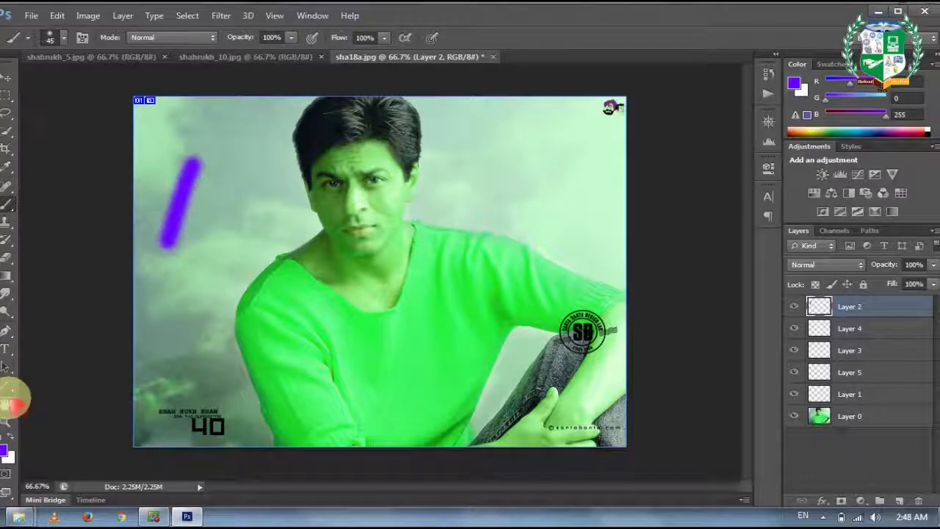
left_click(6, 450)
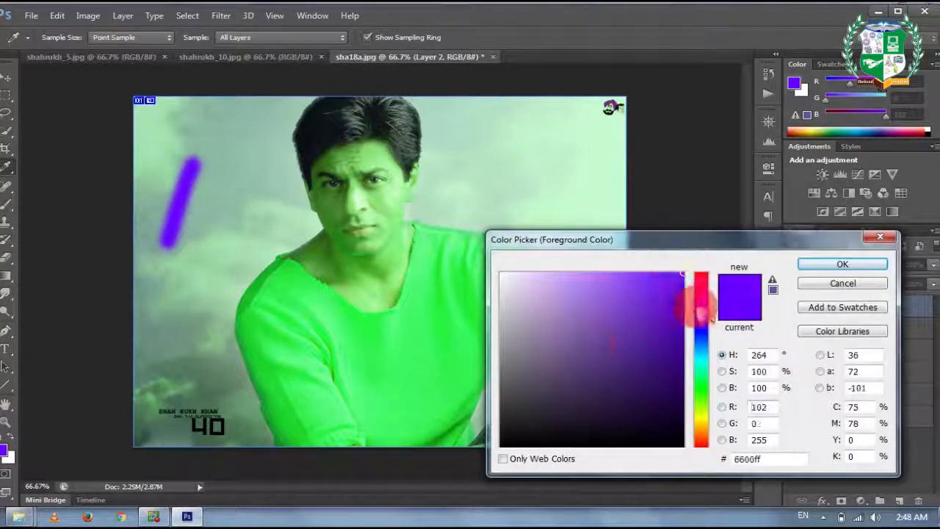
left_click_drag(694, 294, 717, 248)
left_click(808, 263)
left_click(839, 323)
left_click_drag(532, 222, 432, 365)
- Set the foreground color to blue (0000ff) and brush a diagonal stroke from the chin to the shoulder on Layer 3
left_click(6, 452)
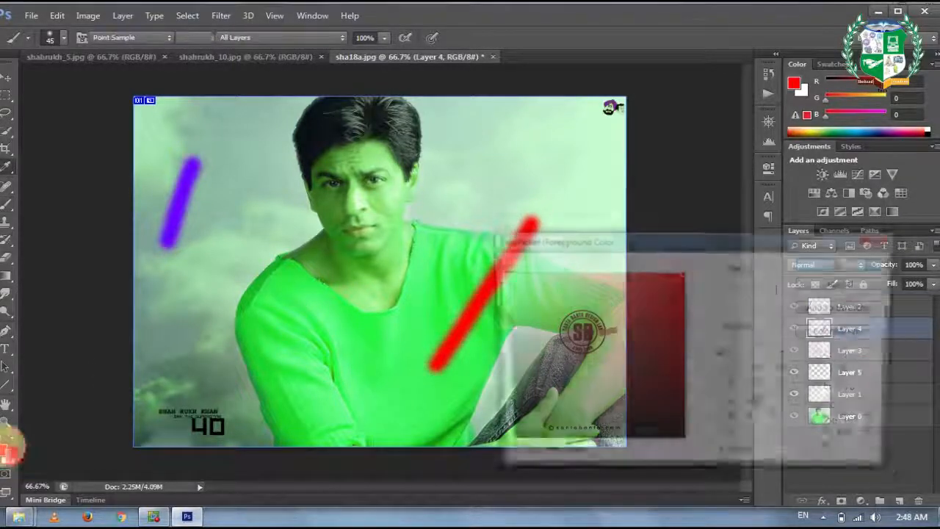
left_click(704, 330)
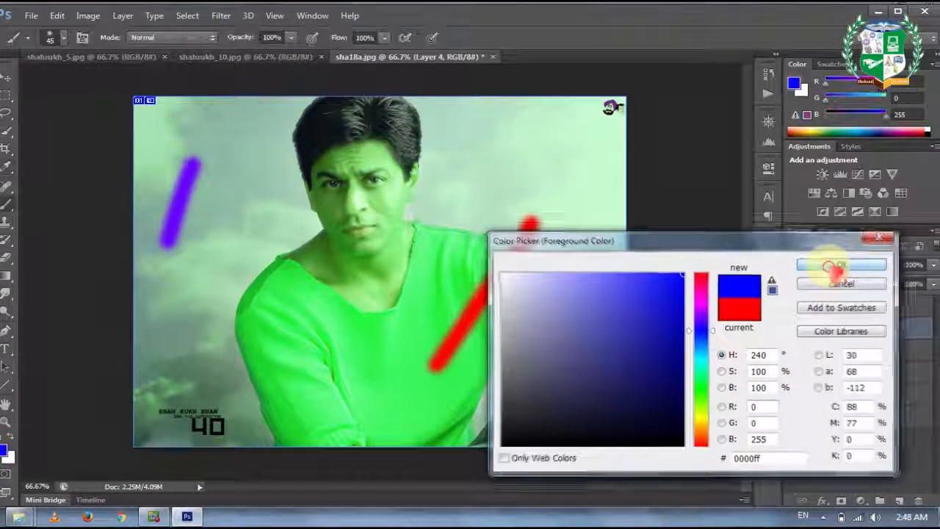
left_click(841, 263)
left_click(851, 354)
left_click_drag(341, 246, 276, 332)
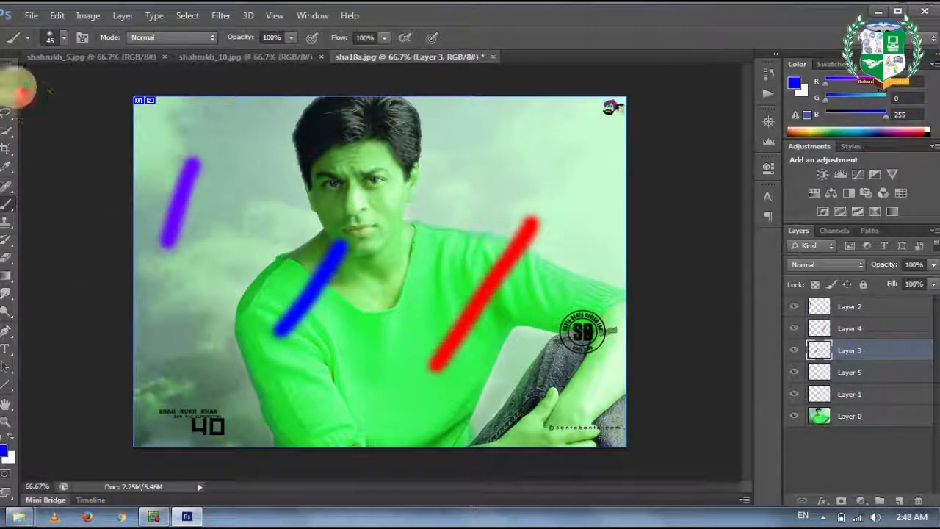
- Select Layers 2, 4 and 3 in turn with the Move tool to identify which stroke belongs to each layer
left_click(6, 77)
left_click(881, 308)
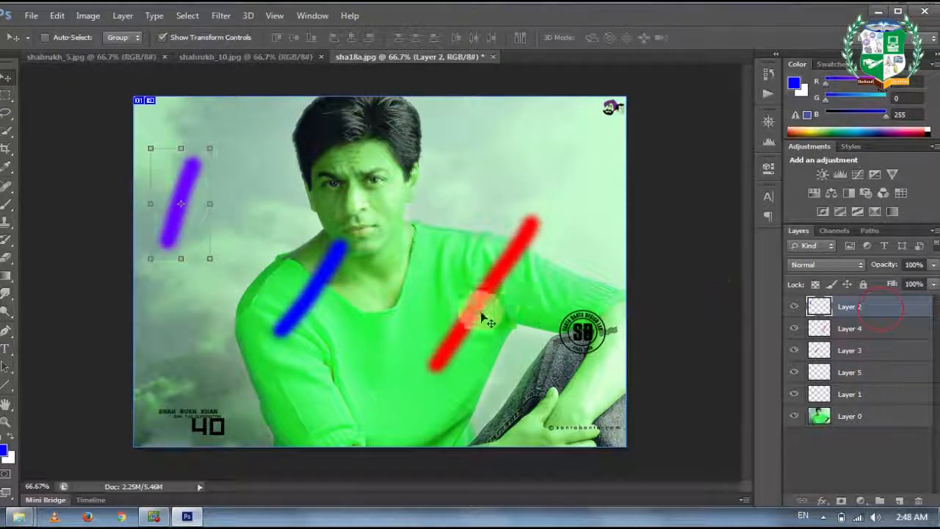
left_click(848, 328)
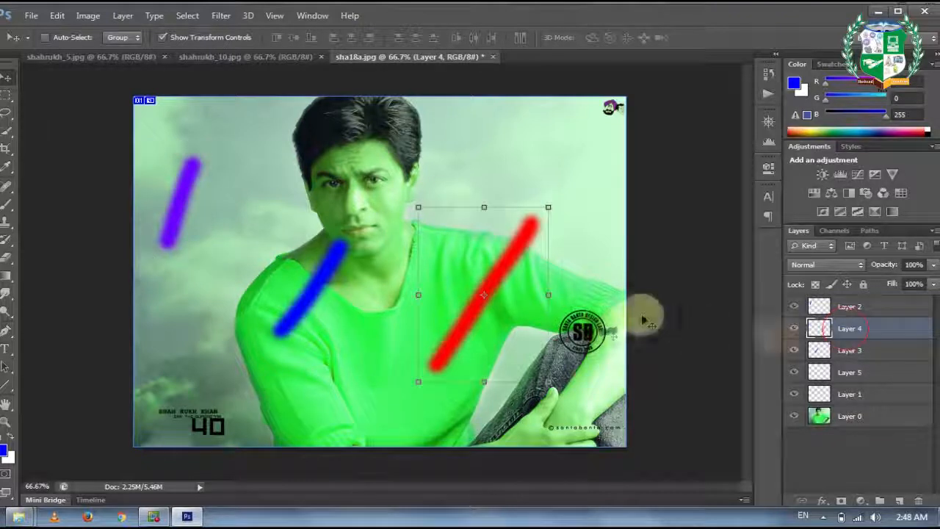
left_click(833, 351)
left_click(852, 307)
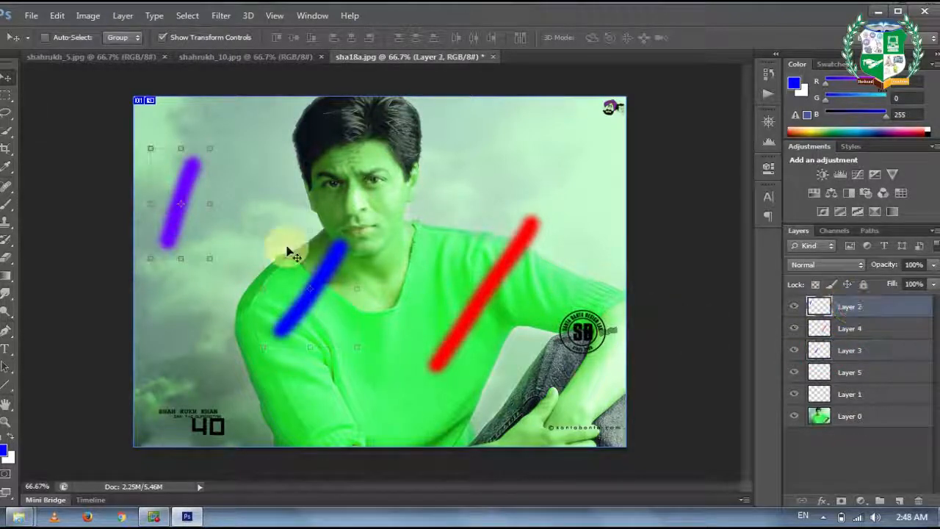
left_click(817, 328)
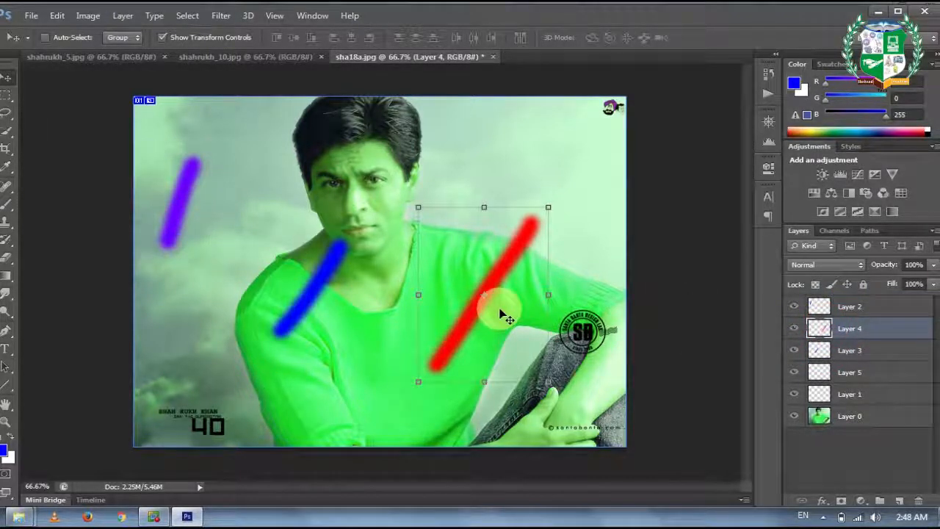
left_click(856, 306)
left_click(856, 328)
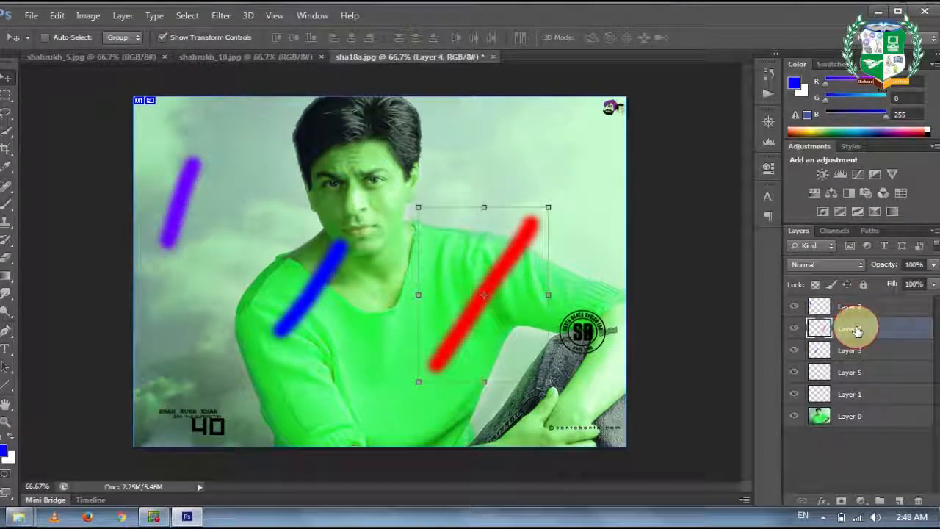
- Try merging Layer 4 down into Layer 3, and undo the merge
key("ctrl+e")
key("ctrl+z")
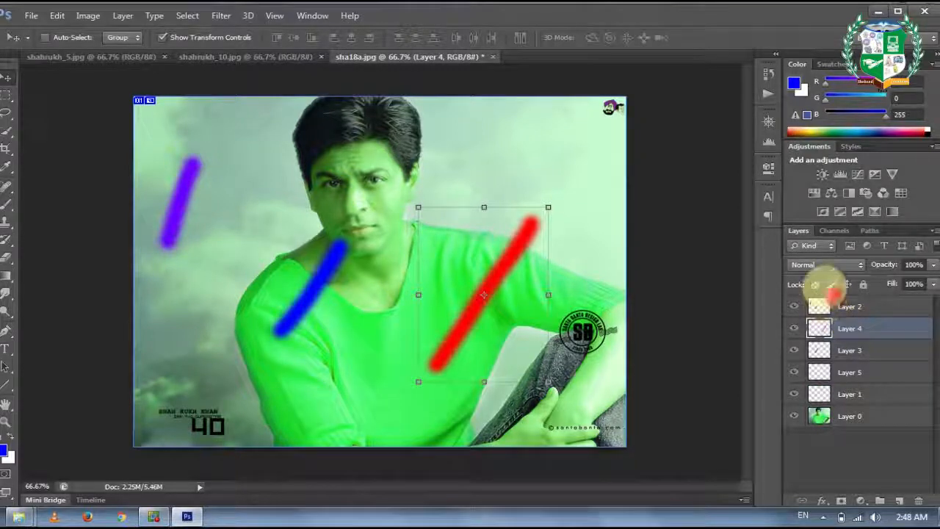
- Merge Layer 2 with the purple stroke down into Layer 4 using Merge Down
left_click(843, 308)
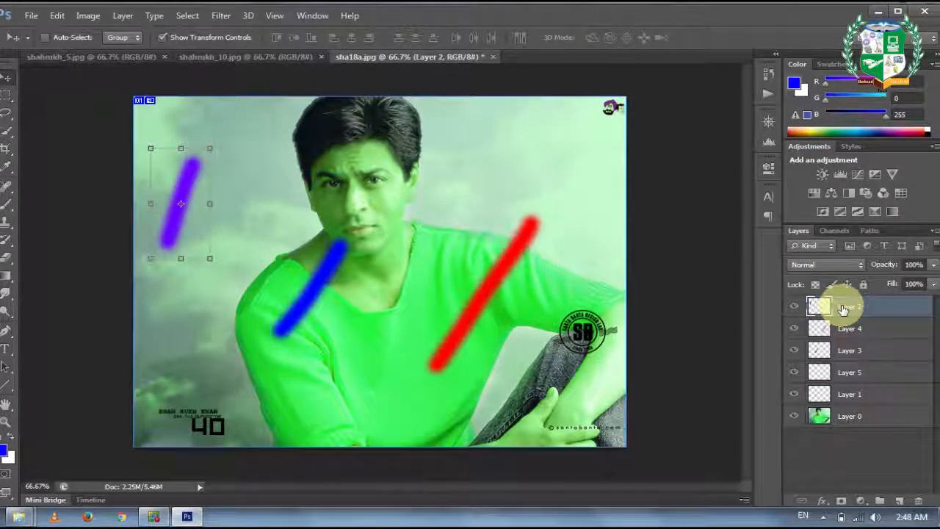
left_click(862, 332)
left_click(860, 309)
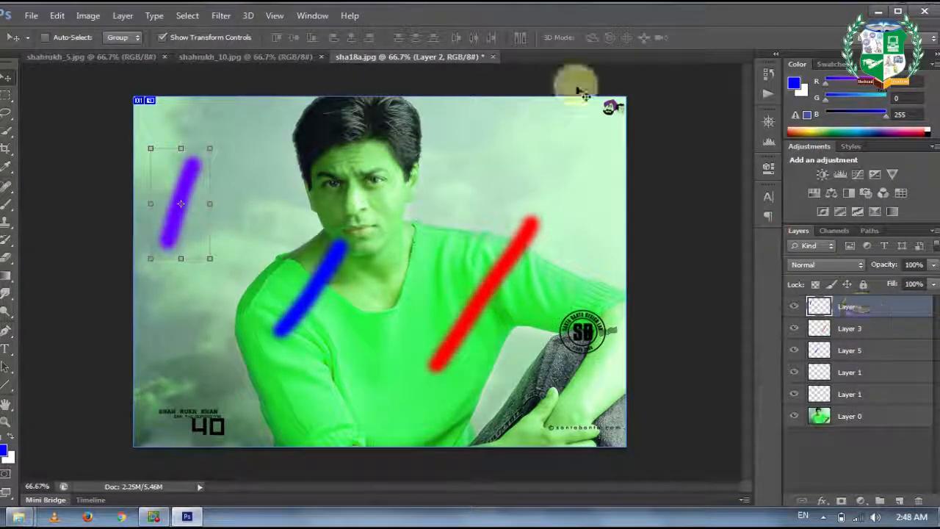
left_click(126, 17)
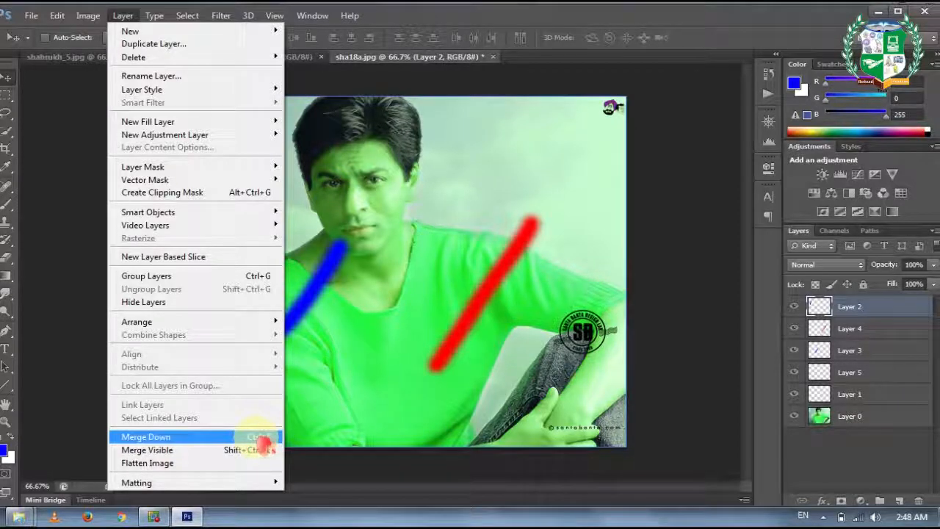
left_click(257, 438)
- Move the merged purple and red strokes slightly upward together, and shift Layer 3's blue stroke right across the neck
mouse_move(302, 216)
left_mouse_down()
mouse_move(295, 212)
mouse_move(318, 206)
mouse_move(294, 237)
mouse_move(301, 224)
left_mouse_up()
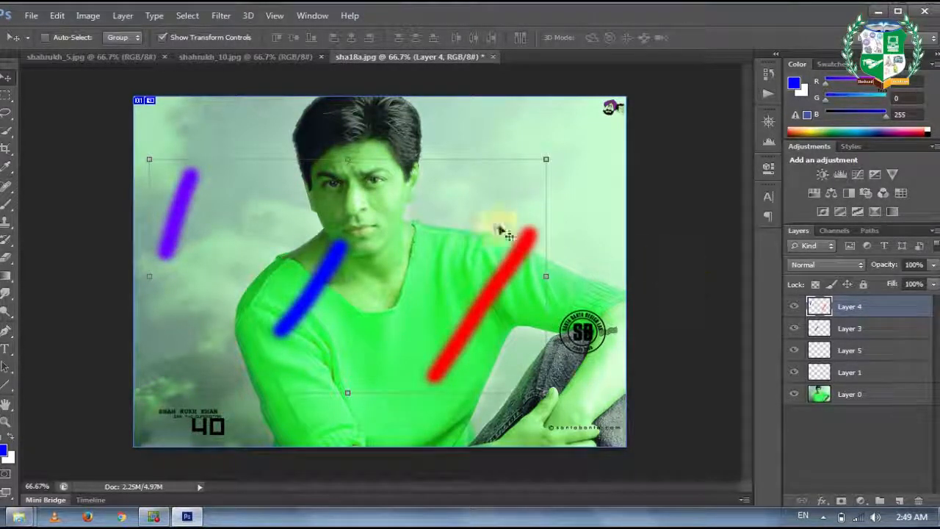
left_click(819, 304)
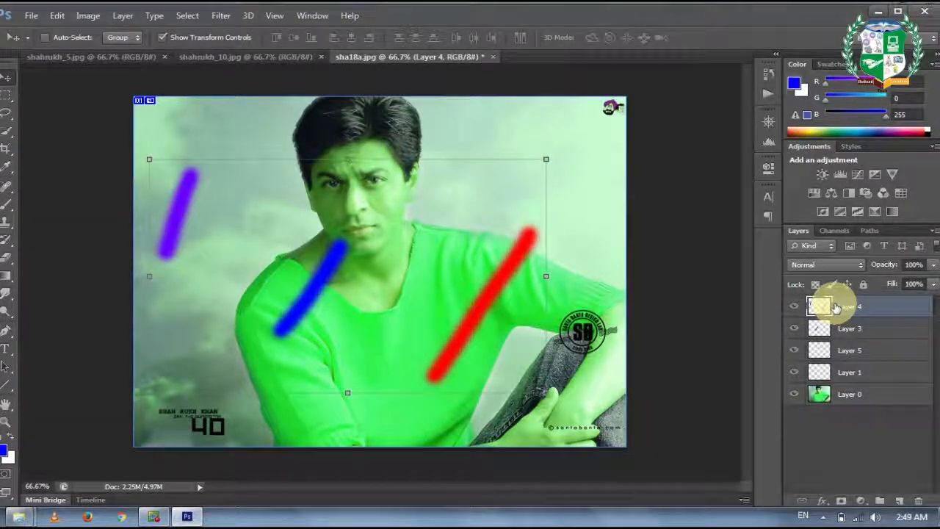
mouse_move(445, 314)
left_mouse_down()
mouse_move(469, 299)
mouse_move(452, 273)
left_mouse_up()
left_click(849, 328)
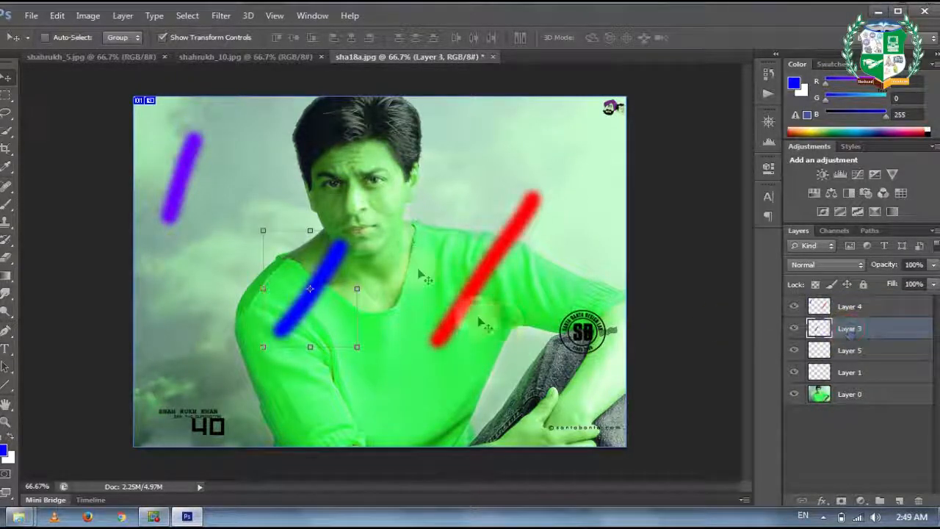
left_click_drag(320, 286, 374, 268)
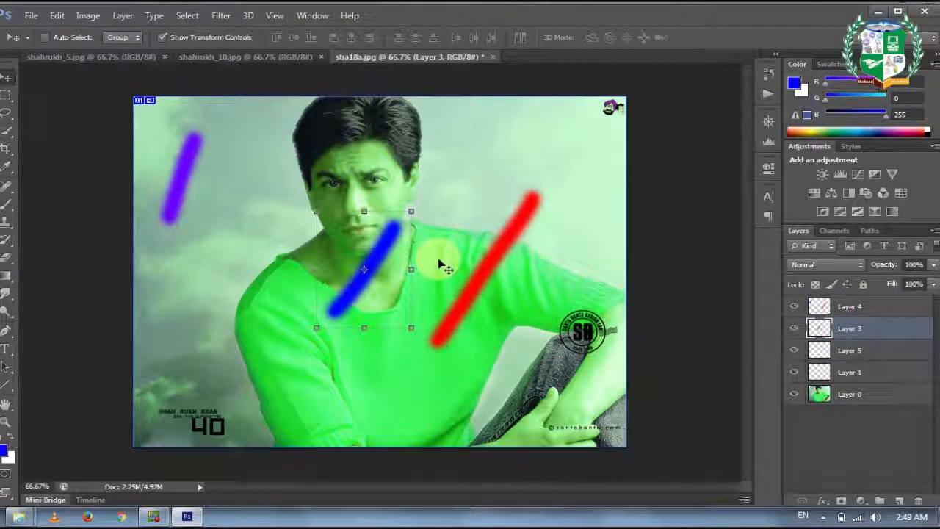
- Try merging Layer 4 into Layer 3 and moving all three strokes as one, and undo both the move and the merge
left_click(852, 309)
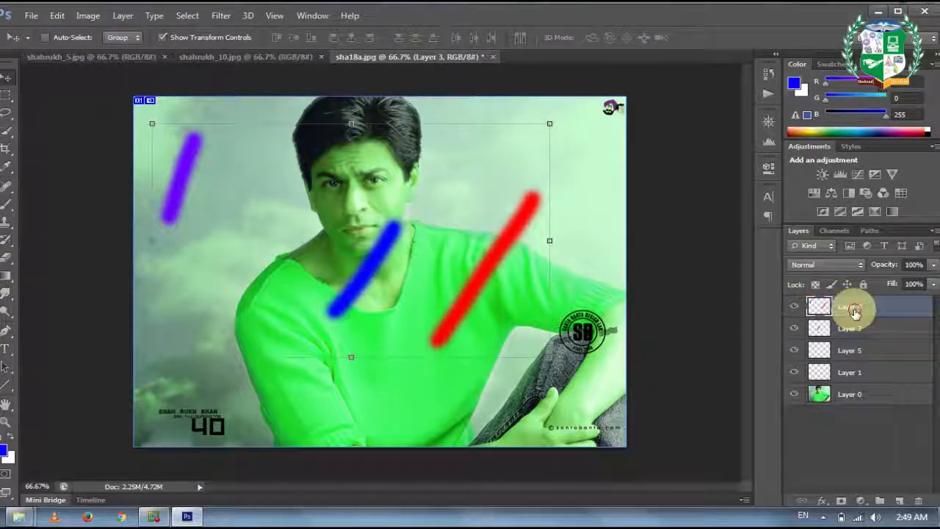
key("ctrl+e")
mouse_move(525, 241)
left_mouse_down()
mouse_move(520, 290)
mouse_move(545, 171)
mouse_move(543, 231)
left_mouse_up()
key("ctrl+alt+z")
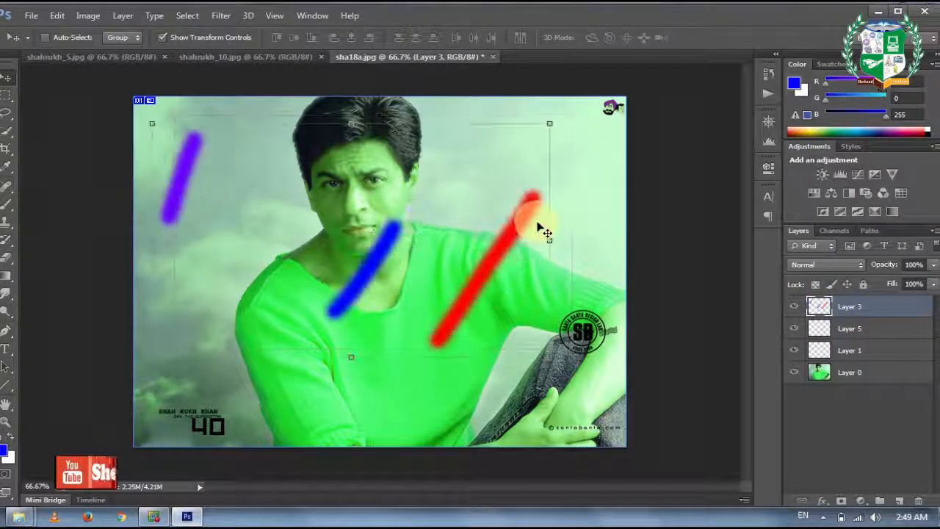
key("ctrl+alt+z")
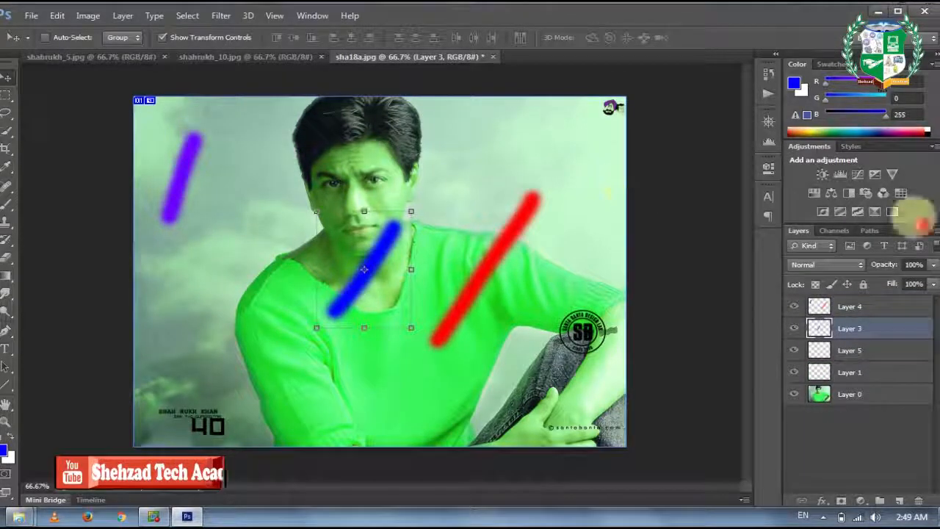
- Try Merge Visible to combine all visible layers into one, and undo it
left_click(88, 16)
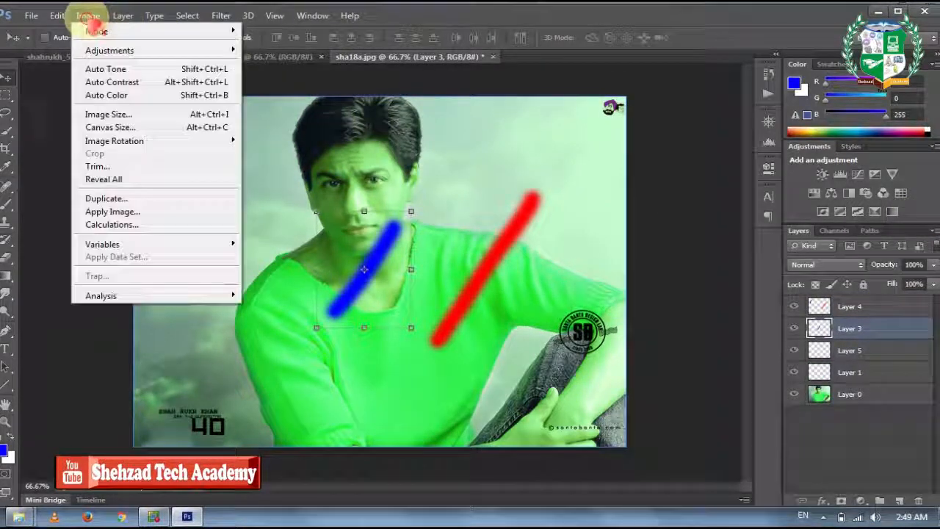
mouse_move(122, 15)
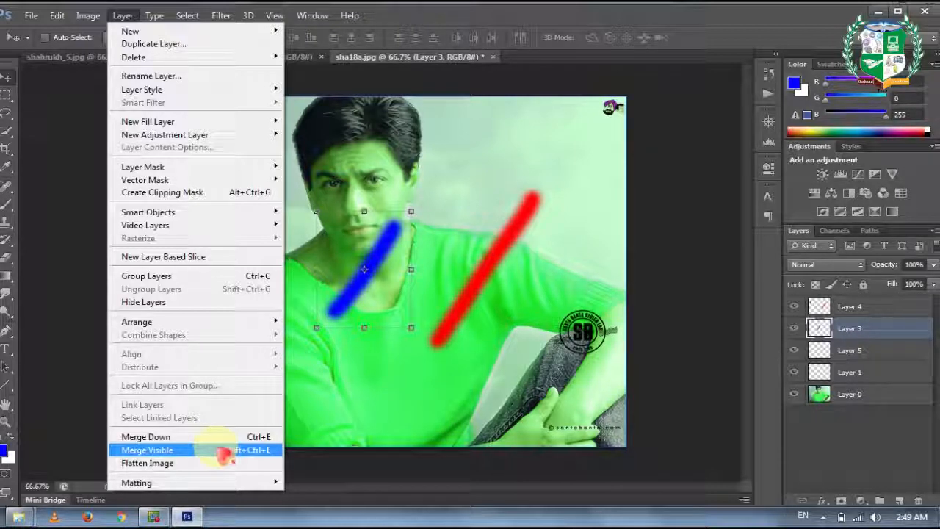
left_click(224, 450)
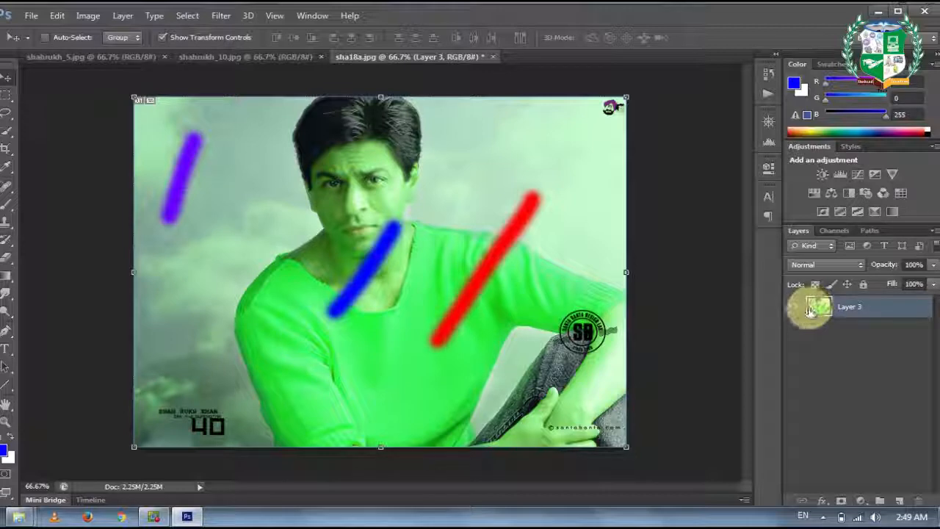
key("ctrl+z")
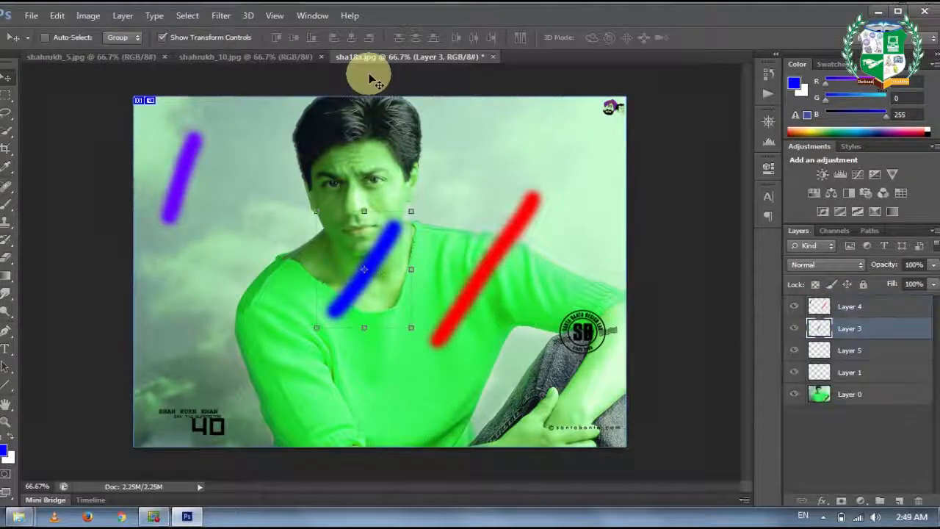
- Try Flatten Image to reduce the document to a single Background layer, and undo it
left_click(123, 16)
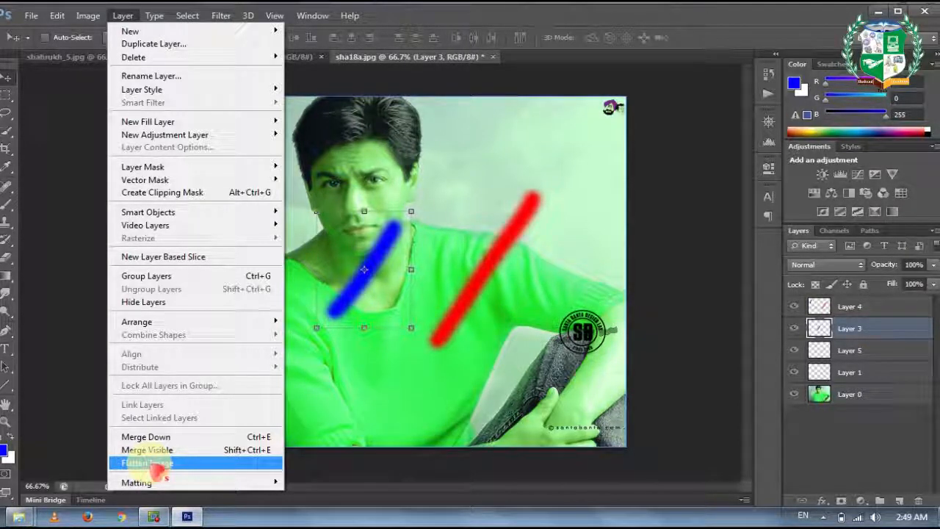
left_click(151, 463)
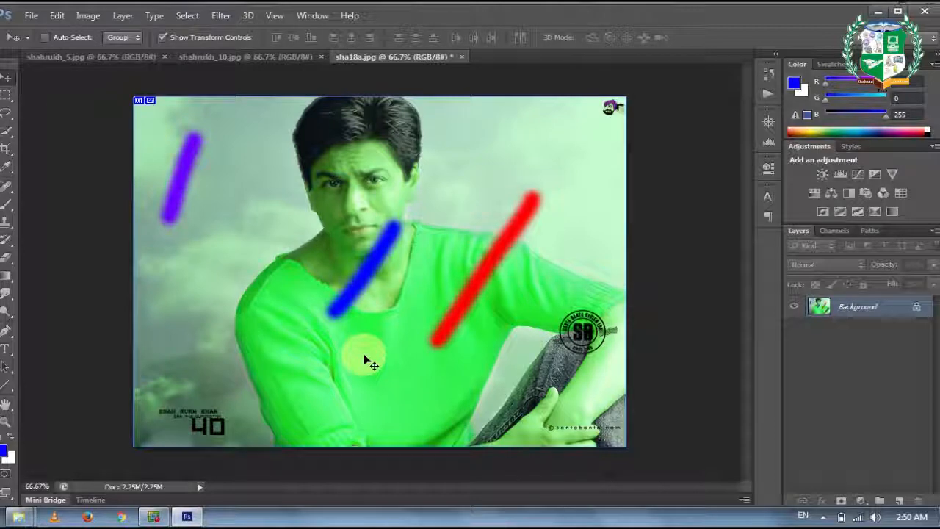
- Apply the Remove Black Matte matting command to Layer 3
left_click(123, 15)
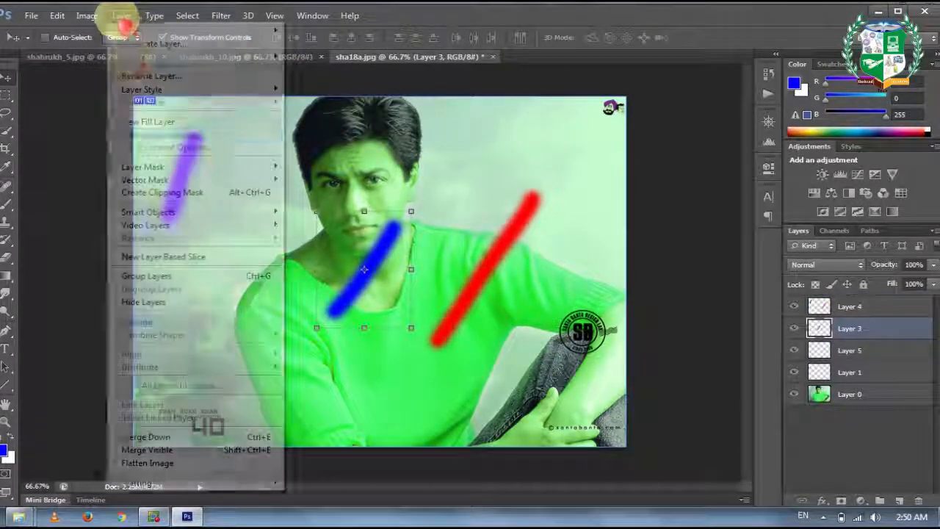
mouse_move(252, 480)
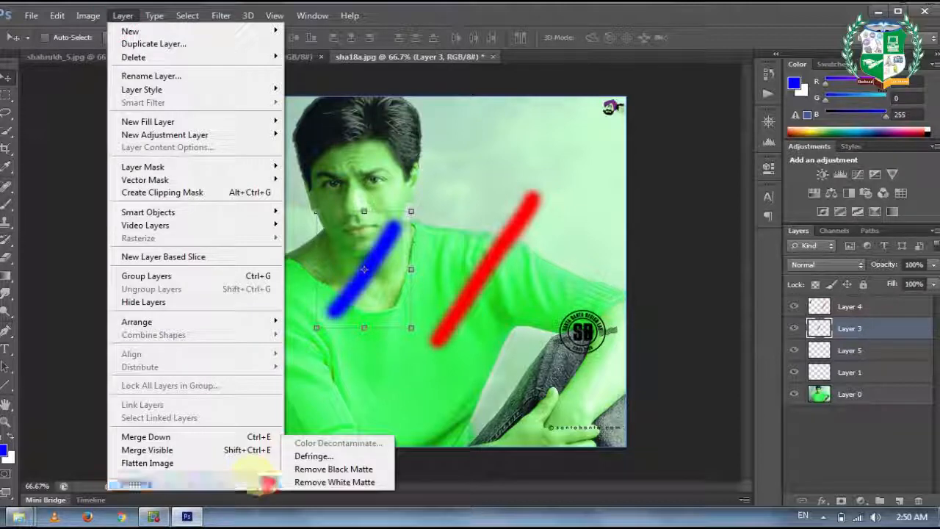
left_click(308, 468)
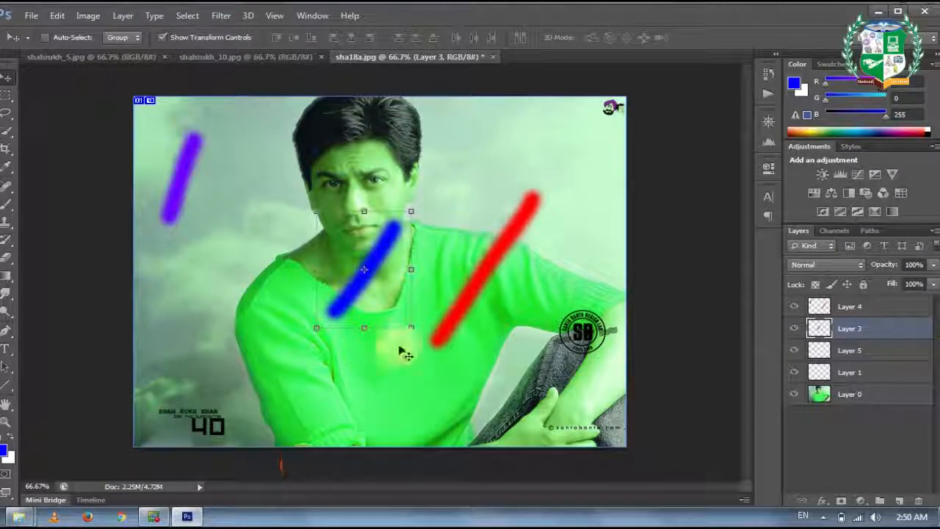
- Delete Layers 4, 3, 5 and 1 so only Layer 0 is kept, and look at the available Type commands
left_click(919, 506)
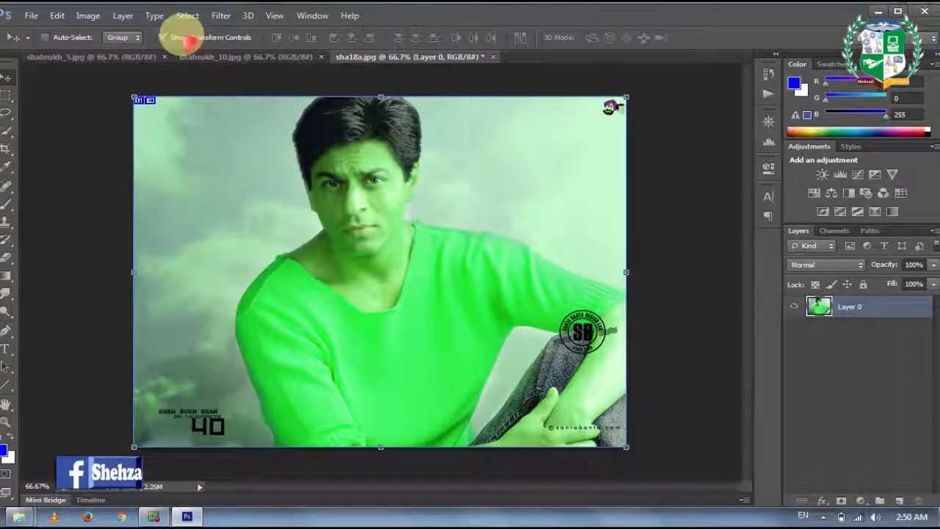
left_click(154, 15)
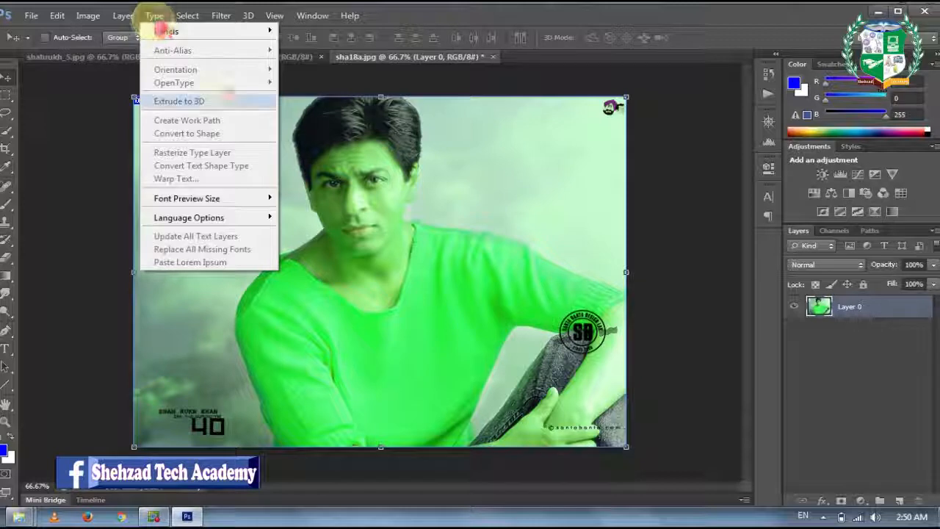
left_click(356, 271)
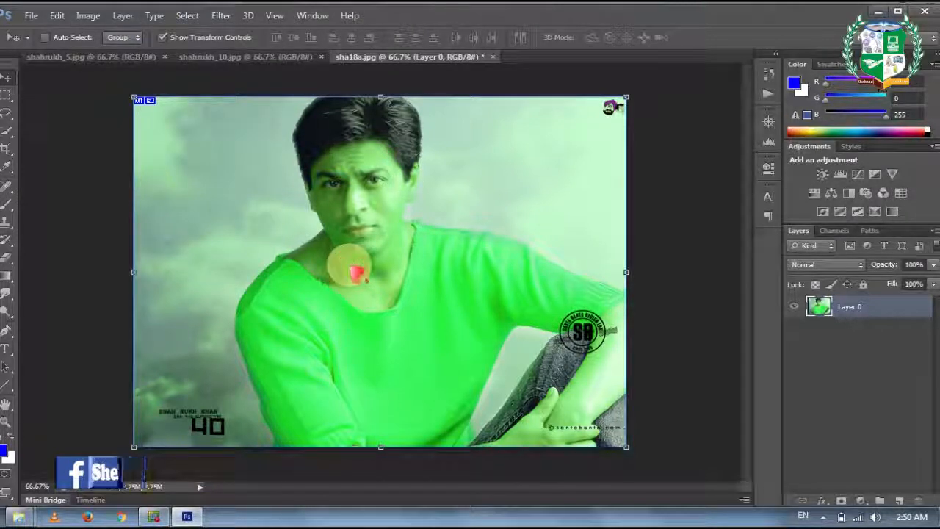